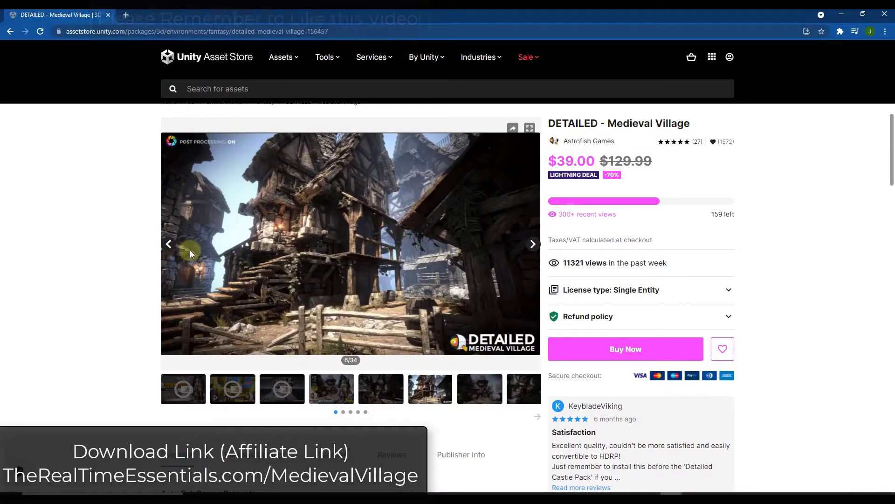
Browse the preview images of the DETAILED - Medieval Village package on its Unity Asset Store page
scroll(210, 270, up, 1)
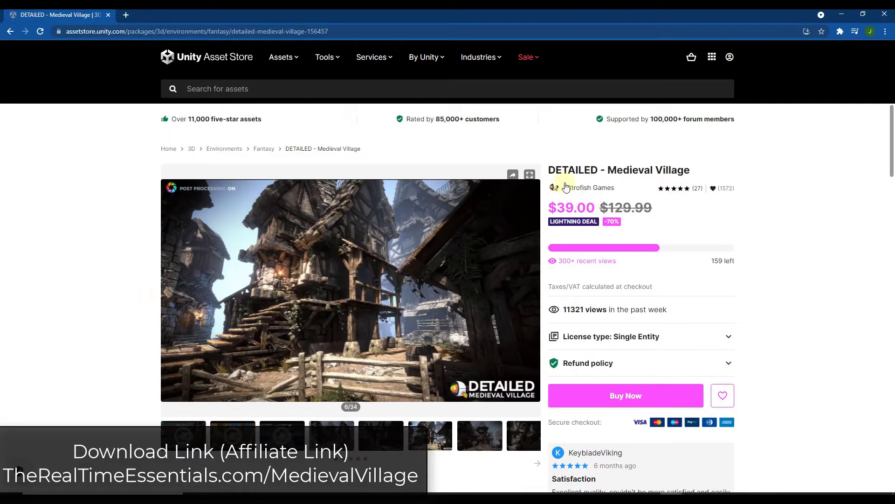
scroll(363, 299, down, 1)
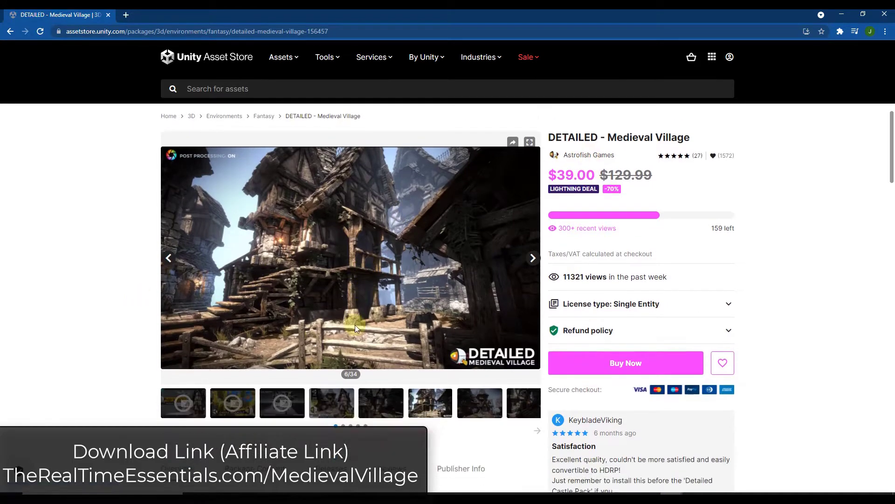
click(332, 399)
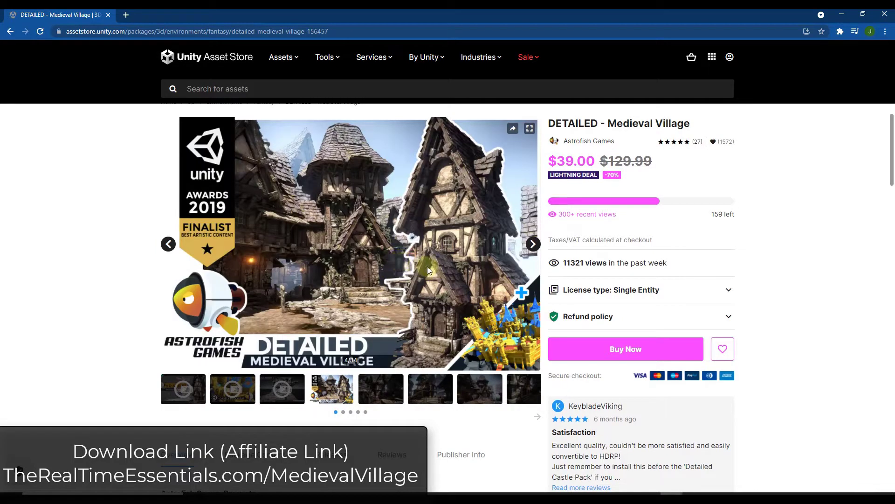
scroll(435, 259, down, 3)
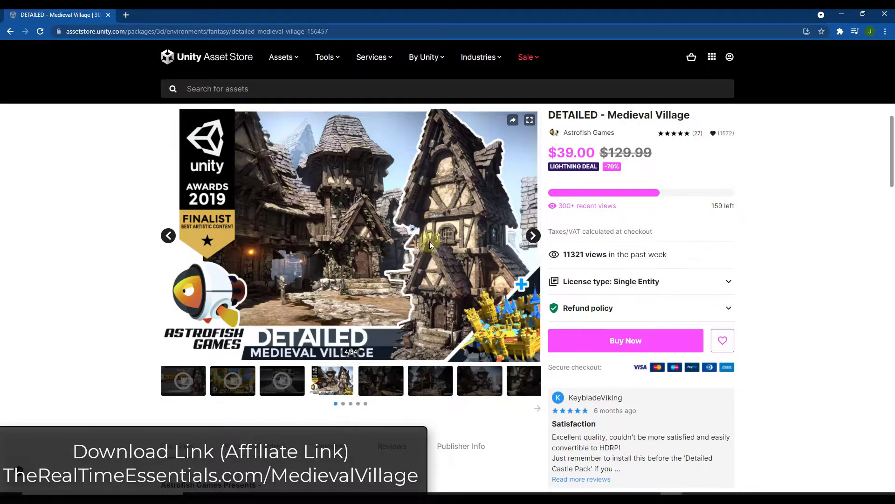
click(537, 260)
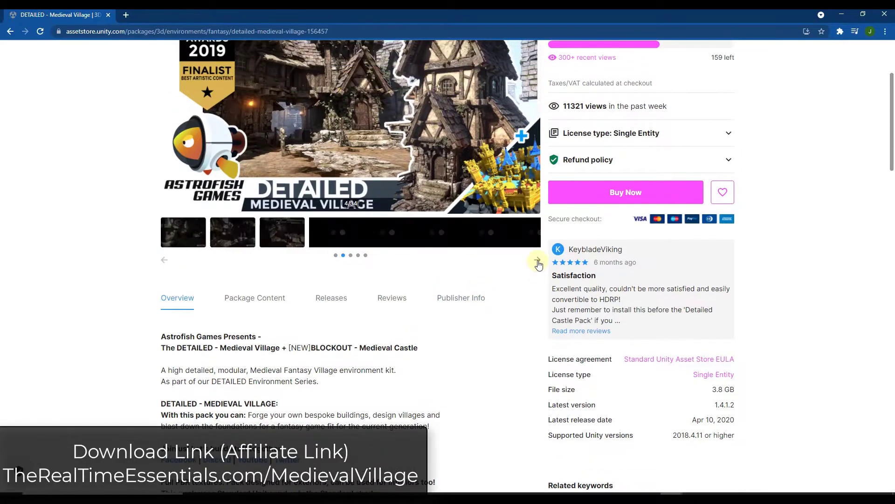
click(539, 263)
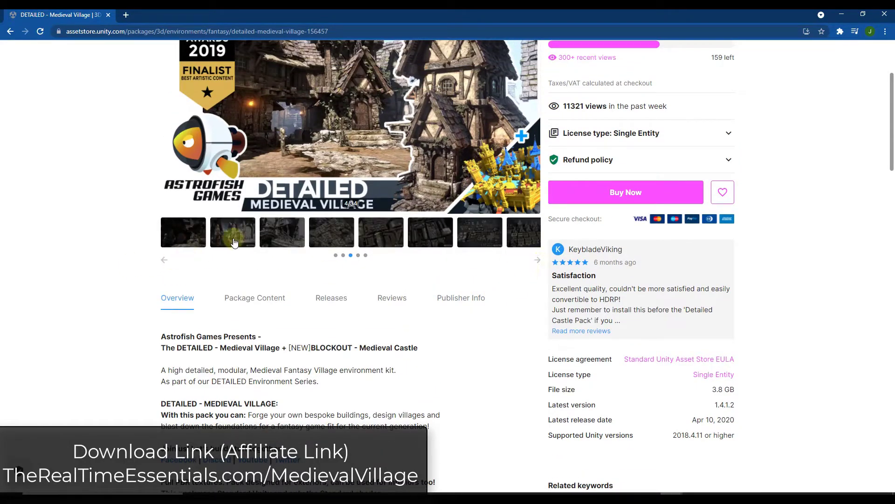
click(282, 239)
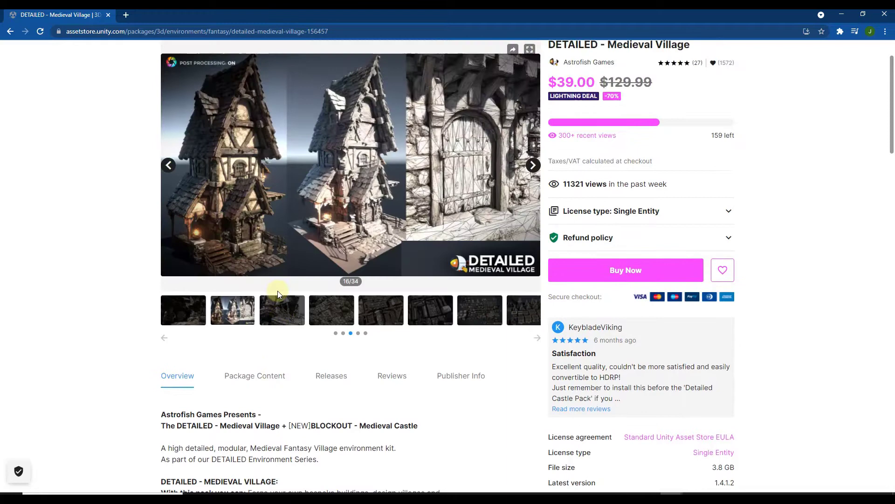
click(288, 311)
Read the package overview, covering key features, building prefabs, demo scenes and the Blockout Medieval Castle contents
scroll(237, 411, down, 10)
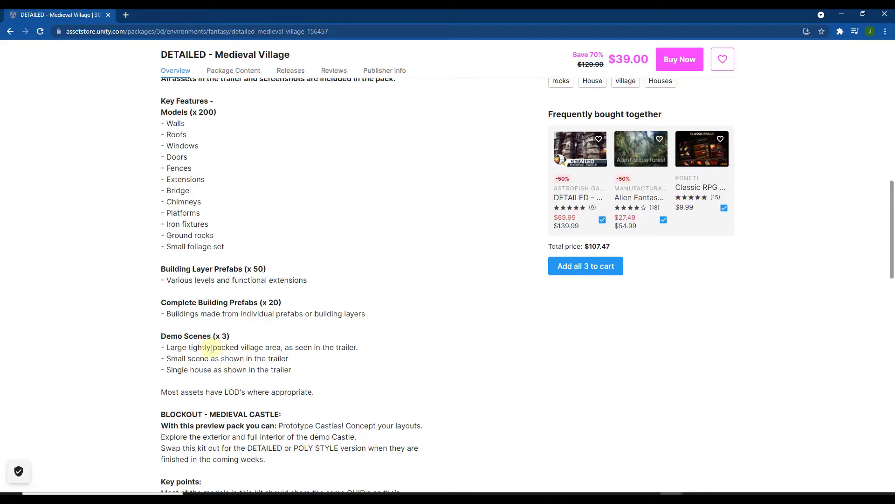
scroll(263, 261, down, 5)
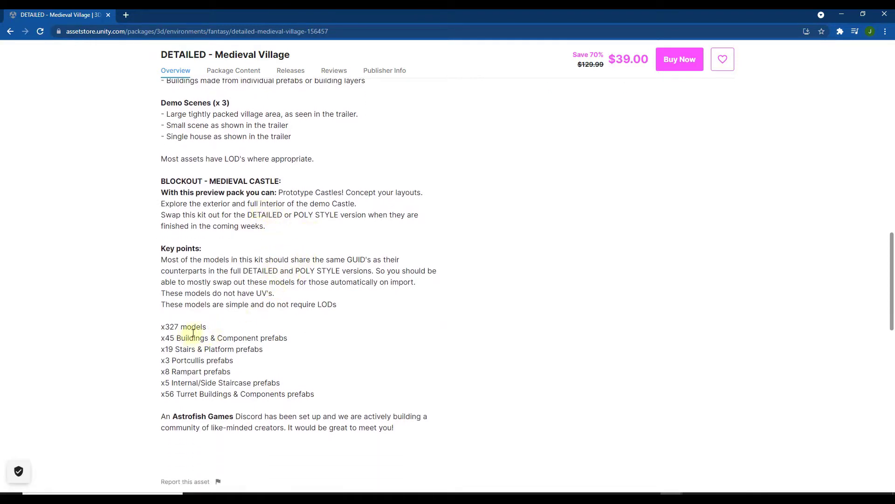
scroll(238, 343, down, 2)
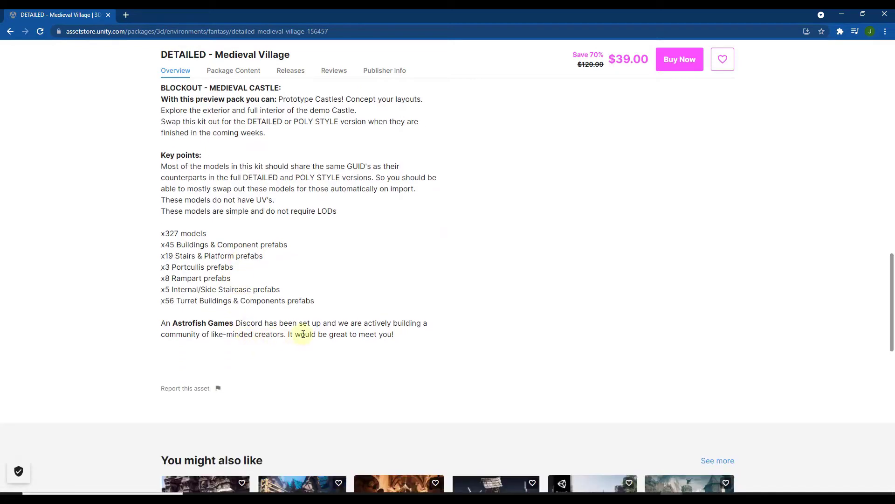
scroll(303, 334, up, 20)
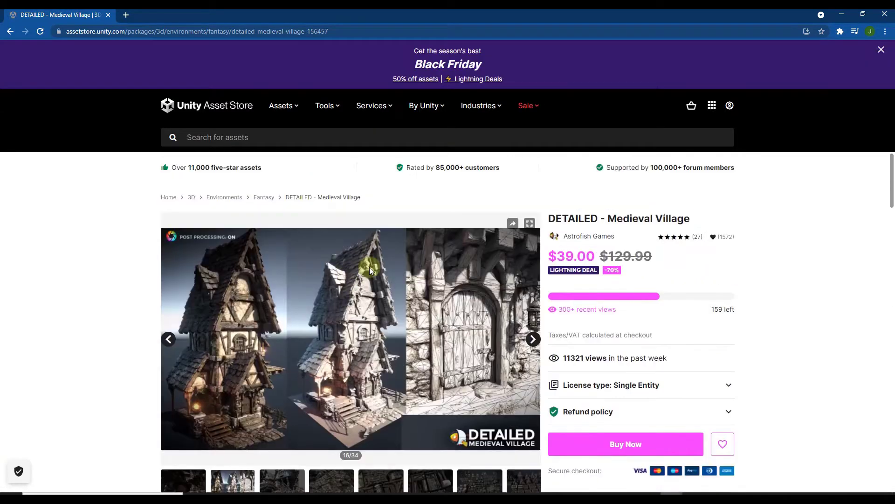
View the gallery images showing the pack's modular pieces and assembled building prefabs
scroll(369, 269, down, 1)
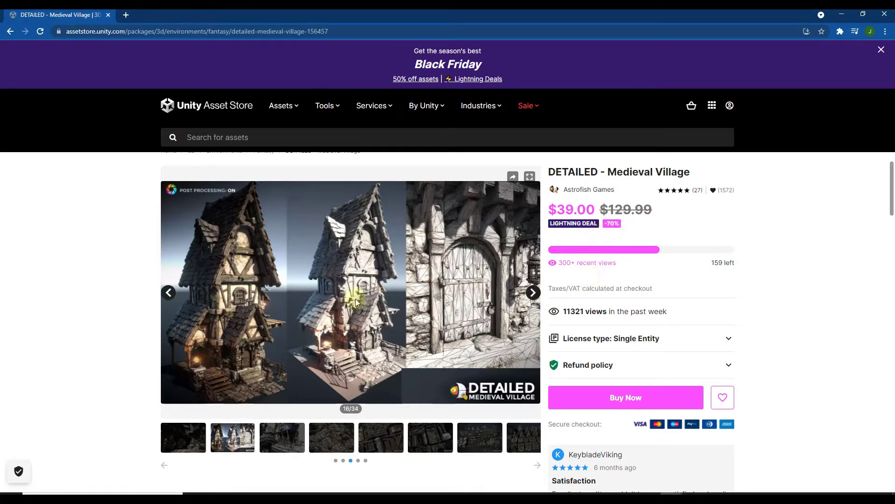
click(533, 293)
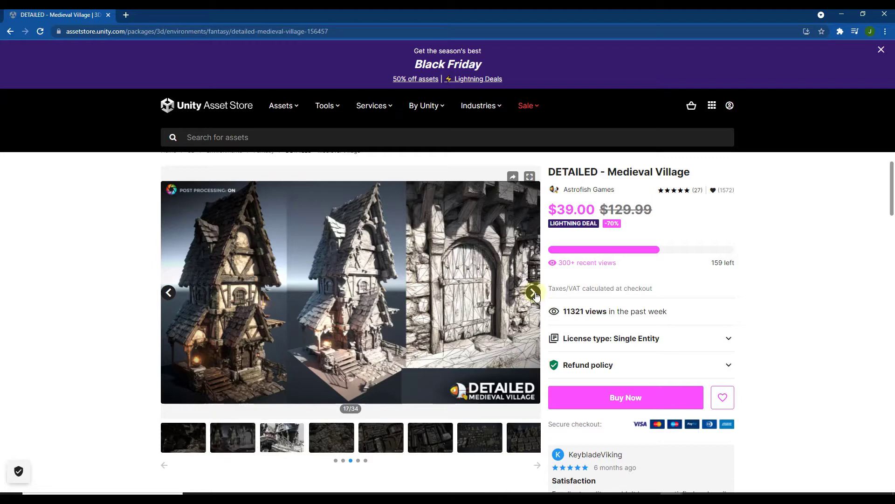
click(427, 439)
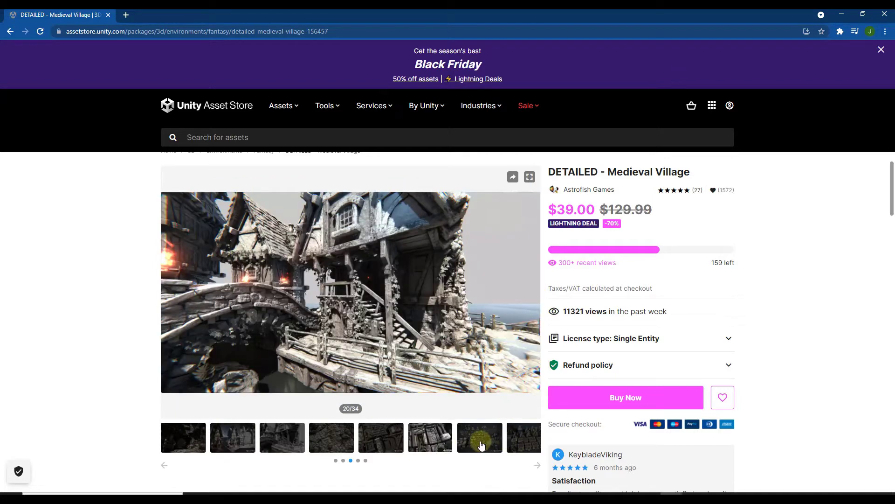
click(481, 444)
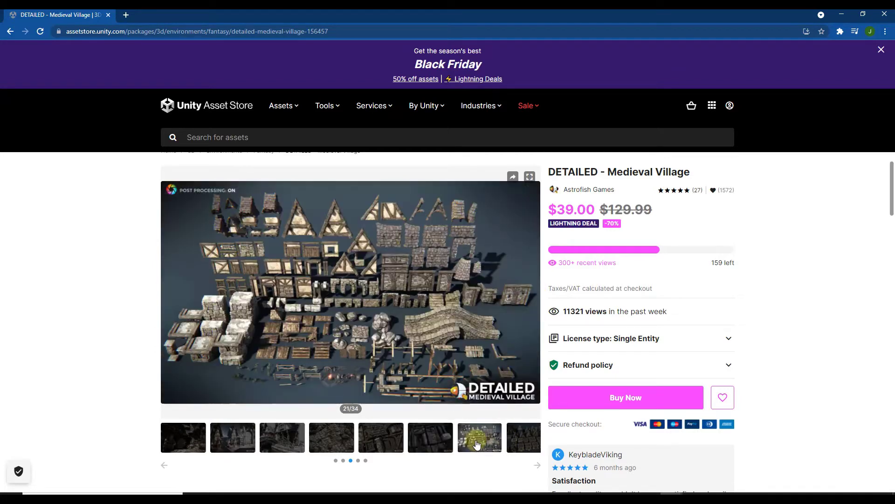
click(524, 441)
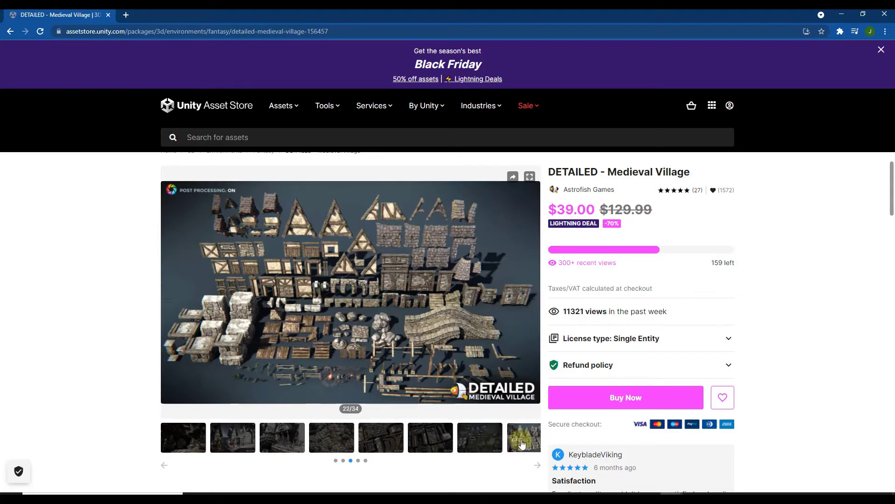
click(537, 466)
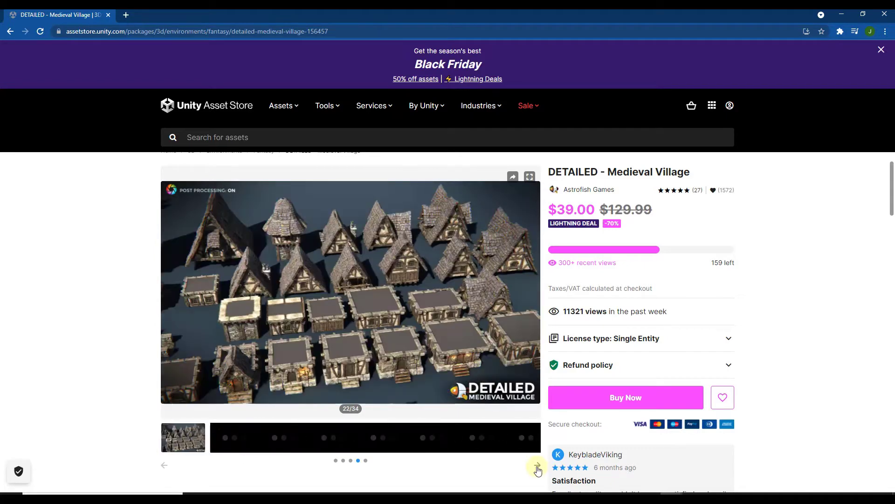
click(264, 439)
click(286, 438)
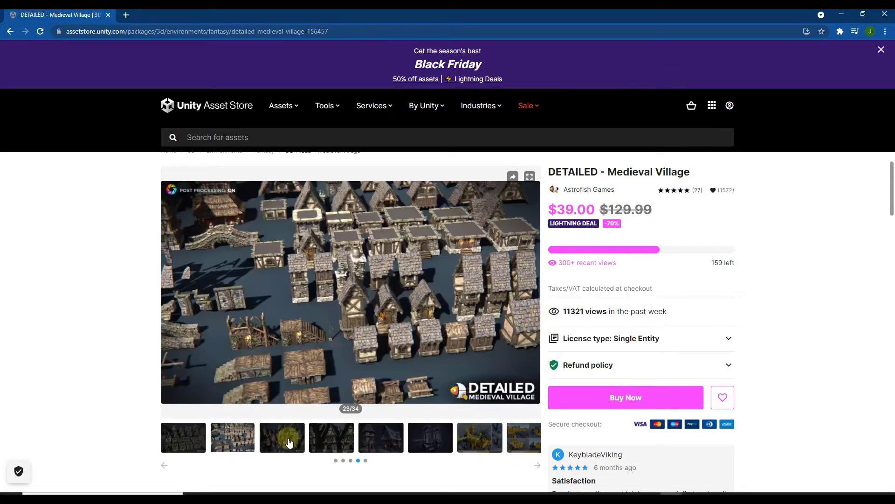
click(325, 442)
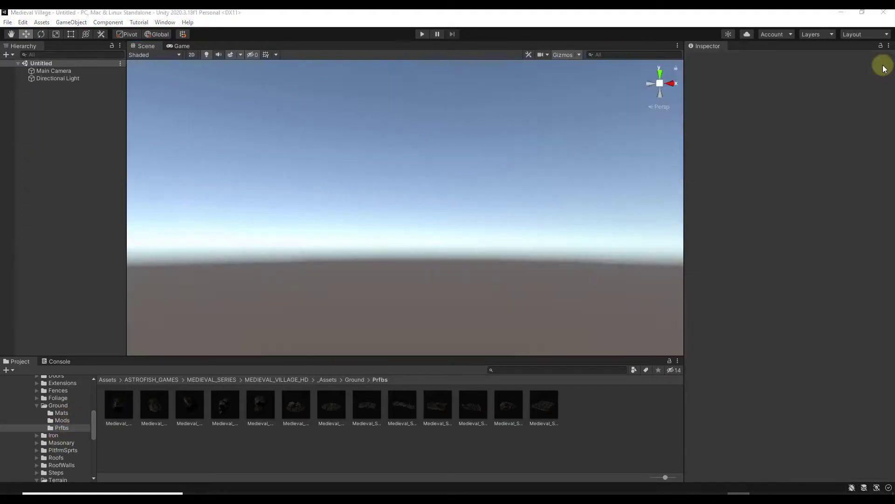
Switch to Unity, check the DETAILED - Medieval Village package in the Package Manager, and close that window
click(165, 23)
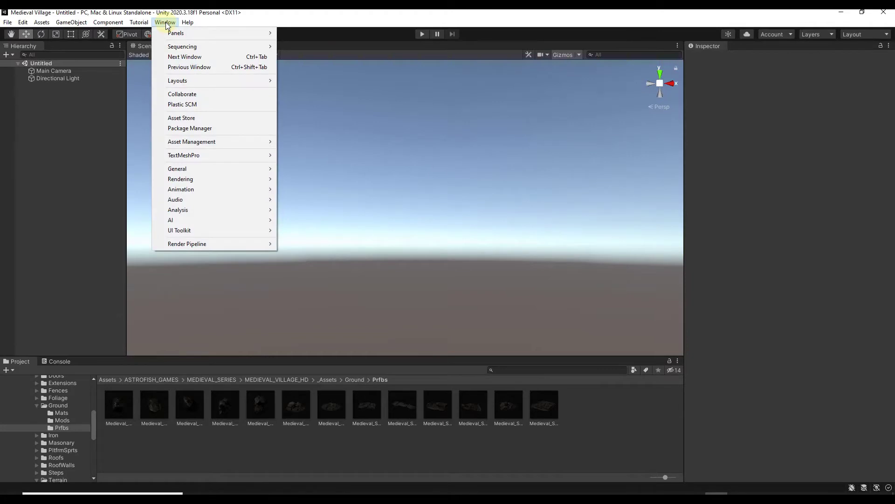
click(203, 128)
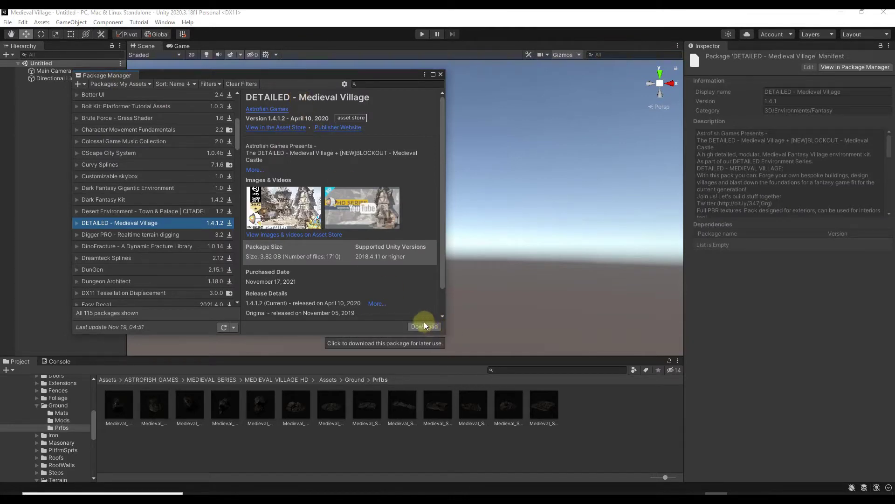
click(441, 75)
Enlarge the project browser, collapse the [NEW FREE EXTRA] and _Assets folders, and show the contents of MEDIEVAL_VILLAGE_HD
drag(81, 357, 86, 237)
scroll(95, 292, up, 3)
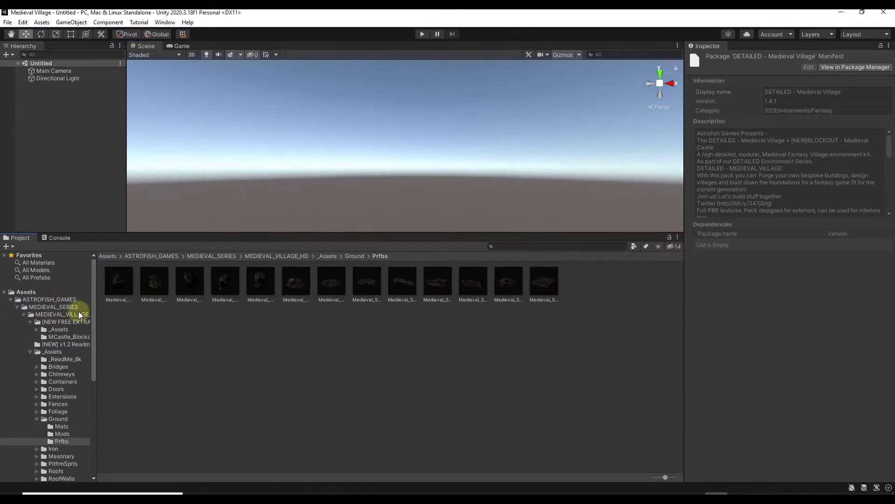
click(29, 322)
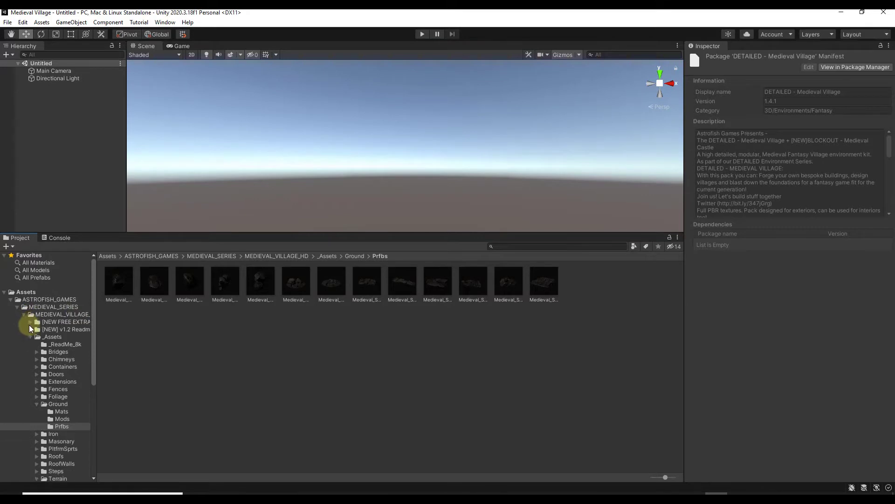
click(29, 335)
click(59, 314)
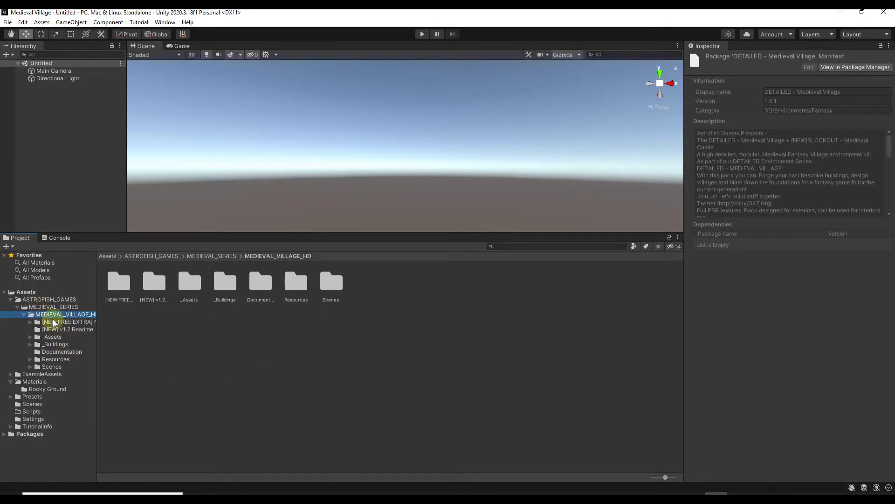
Open the Medieval_Village_DEMO scene from the Scenes folder and give the scene view more height
double_click(332, 281)
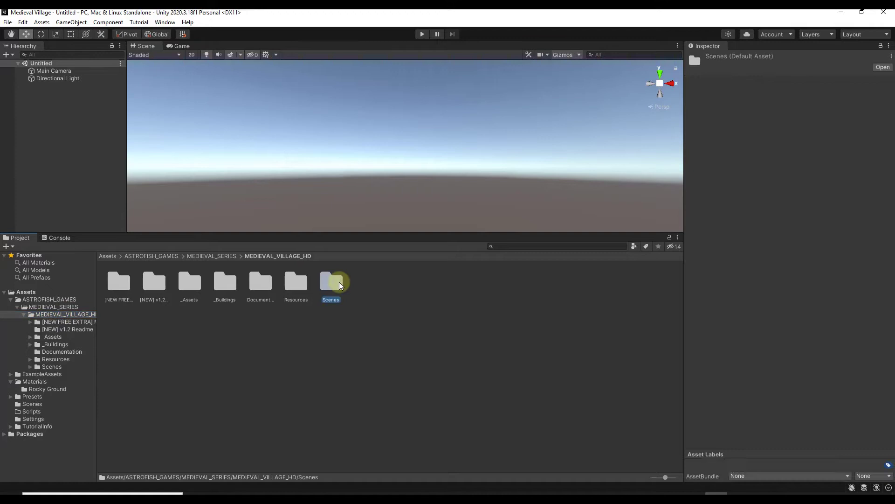
double_click(477, 288)
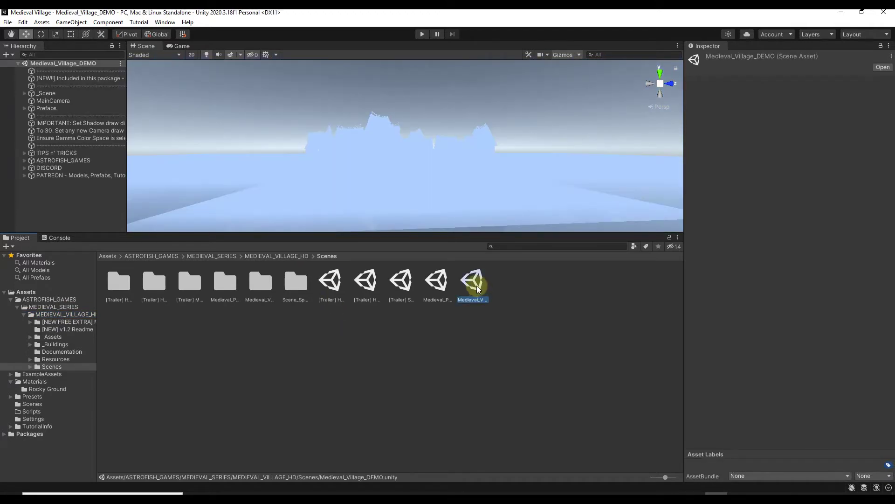
drag(443, 233, 443, 393)
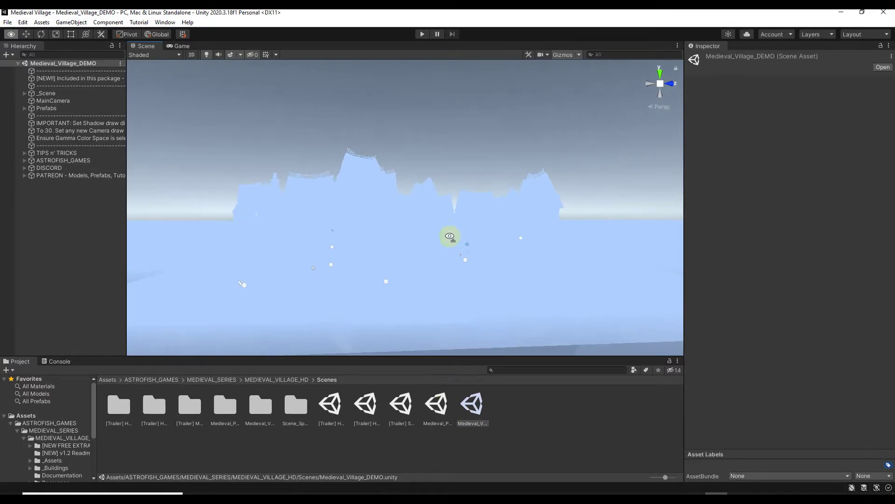
Inspect the ornate masonry doorway, its parent building prefab and the neighbouring rock wall in the demo village
right_drag(450, 236, 418, 219)
click(415, 214)
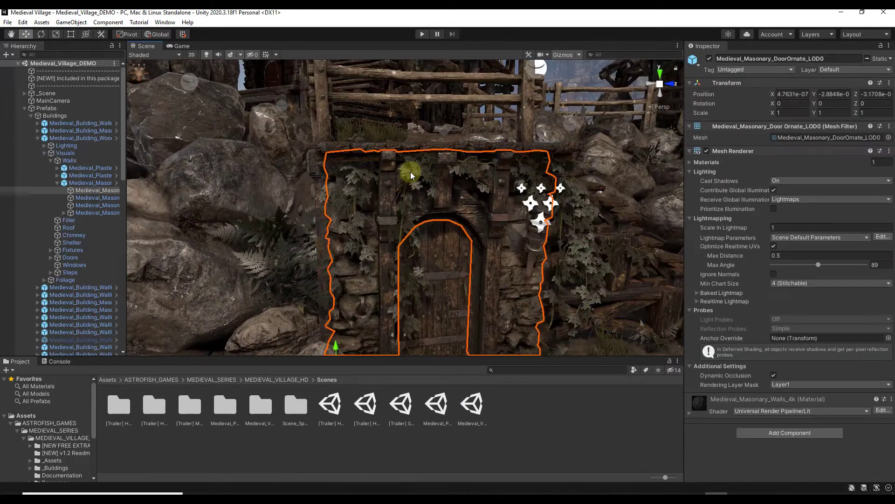
click(410, 172)
click(412, 173)
click(433, 229)
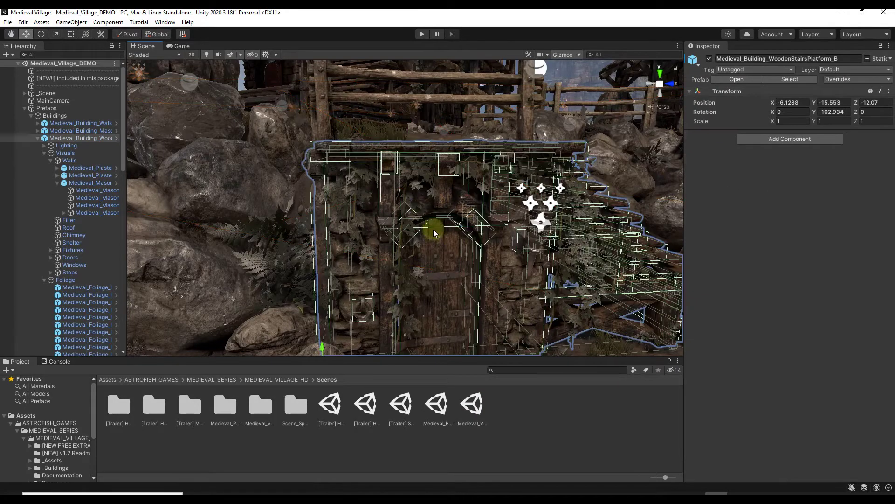
right_drag(458, 271, 452, 273)
click(253, 174)
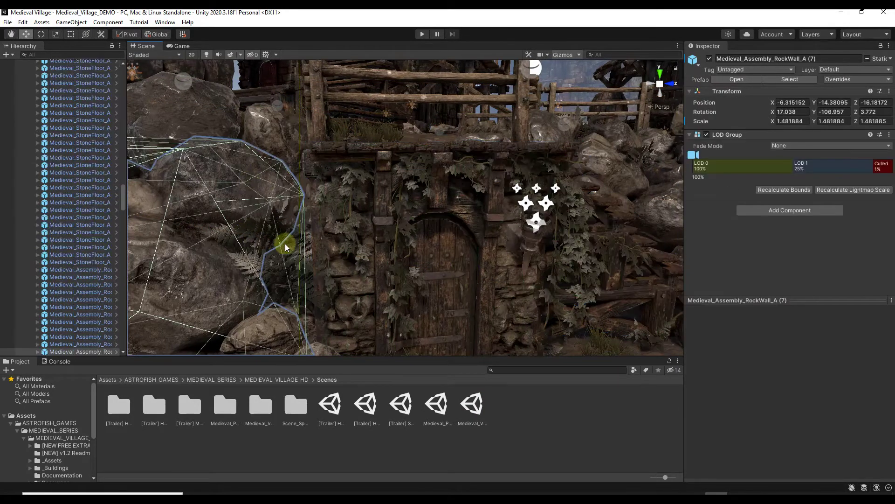
Inspect the barrel beside the doorway and the wooden stairs platform prefab around it
right_drag(285, 244, 471, 244)
click(486, 217)
click(409, 232)
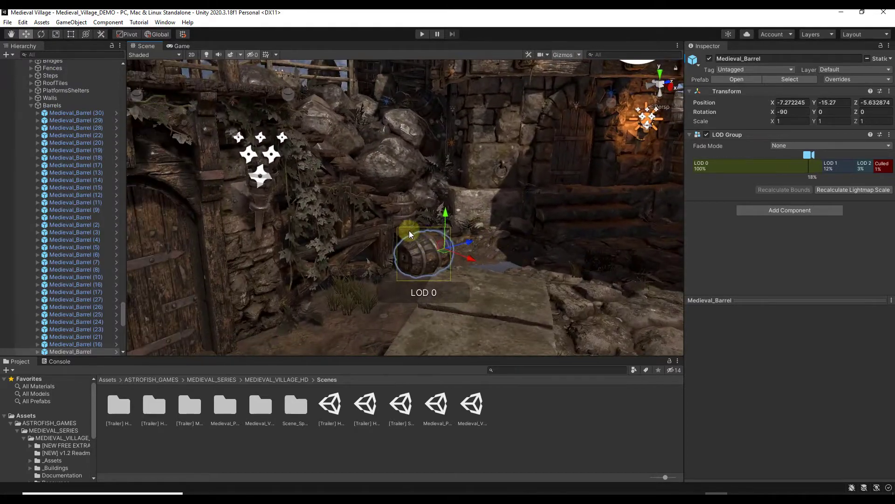
click(380, 230)
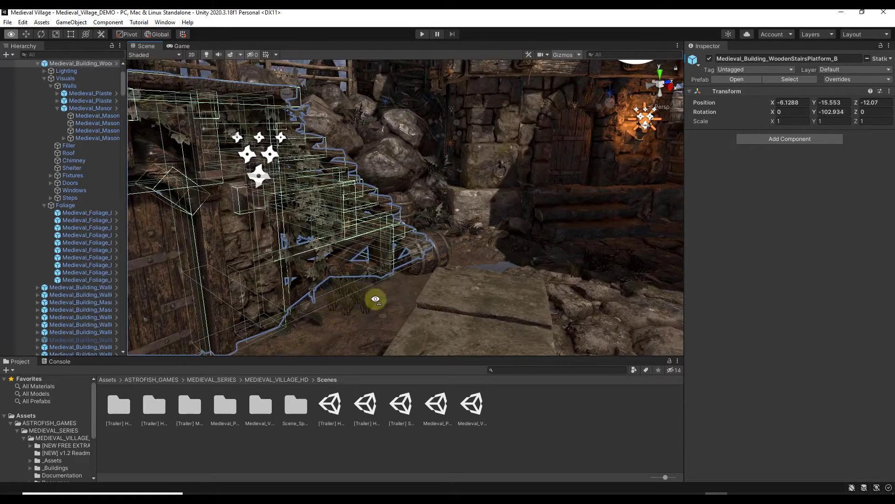
right_drag(376, 300, 404, 216)
click(326, 178)
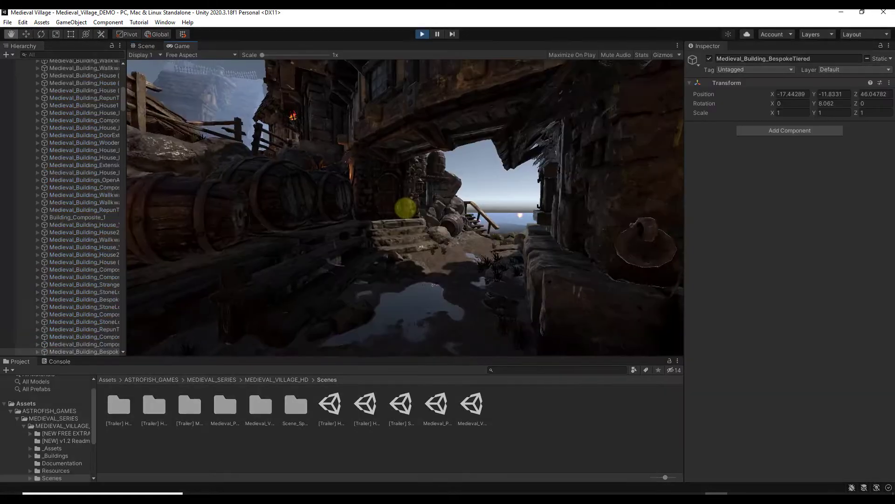
Run the demo scene in play mode and walk past the barrels and stone doorway up the wooden cliffside stairs
key(w)
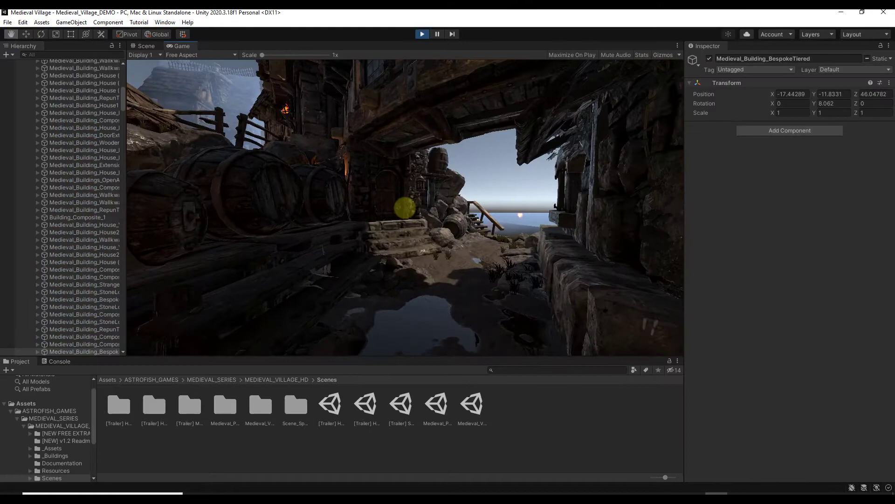
key(w)
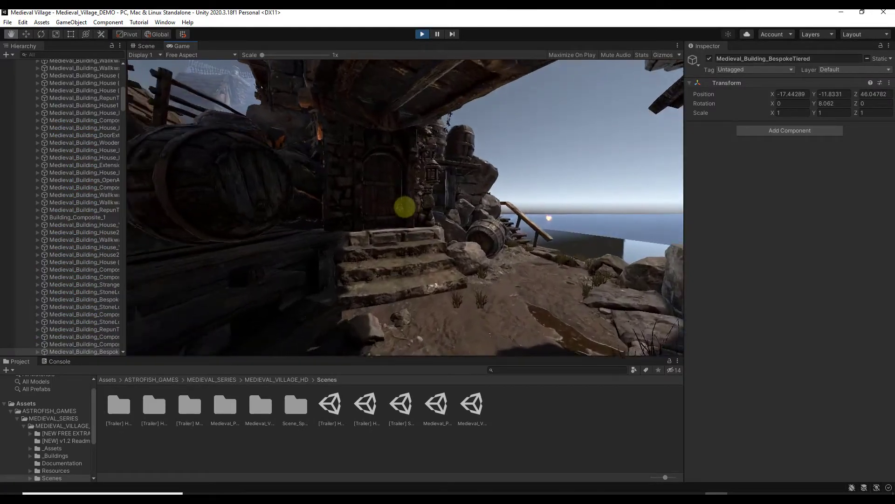
key(w)
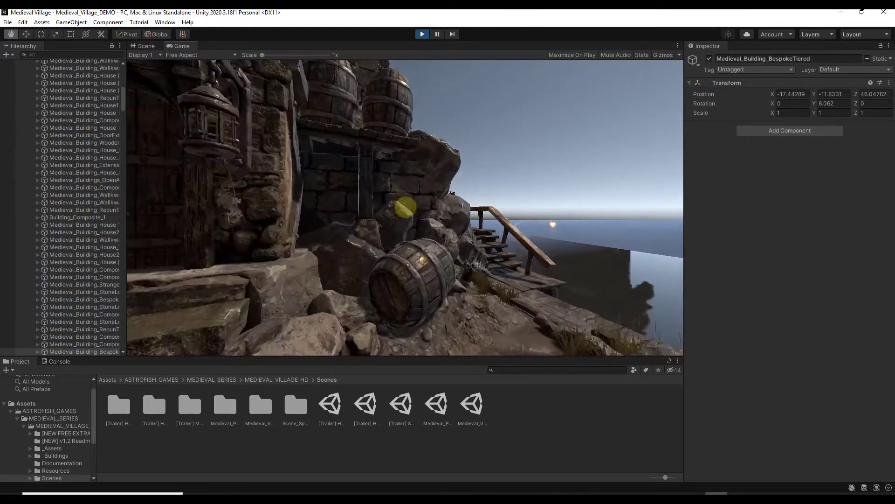
key(w)
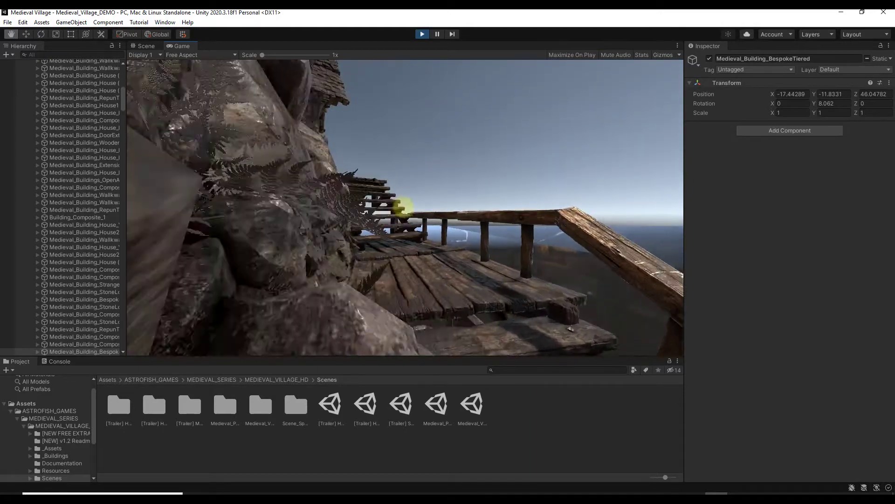
key(w)
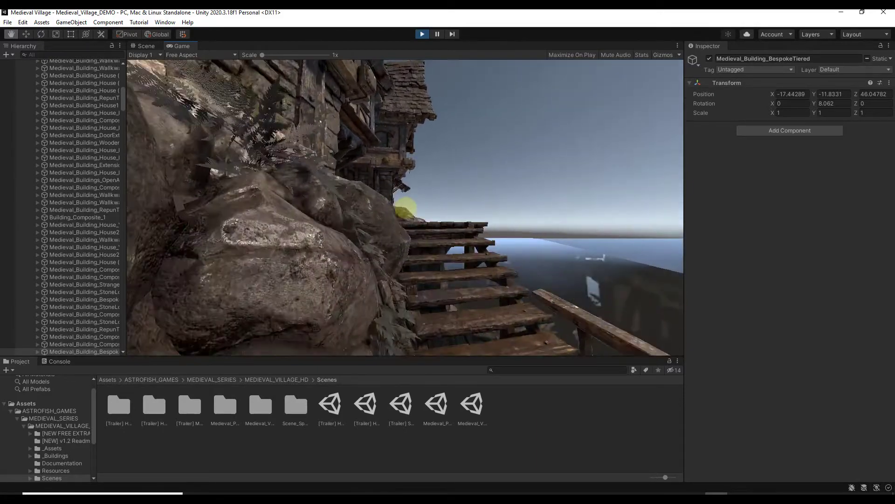
key(w)
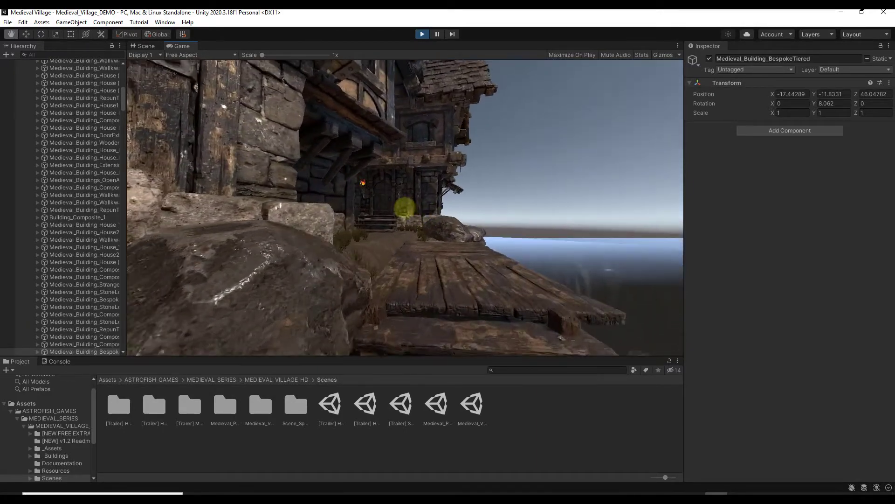
Walk on past the torch-lit alley, covered shelter and timber-framed houses, and exit play mode
key(w)
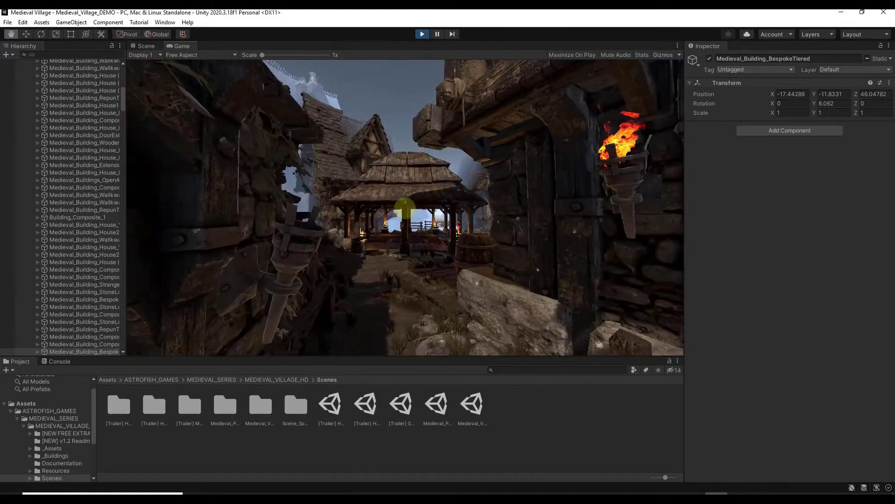
key(w)
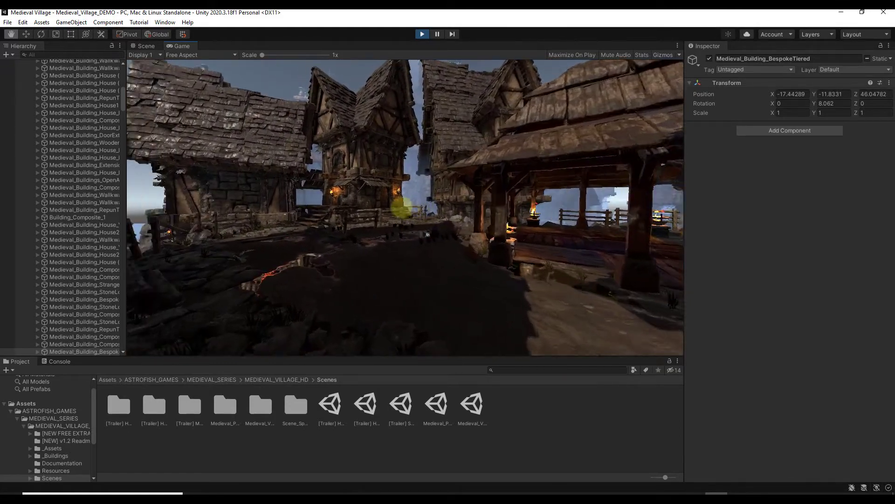
key(w)
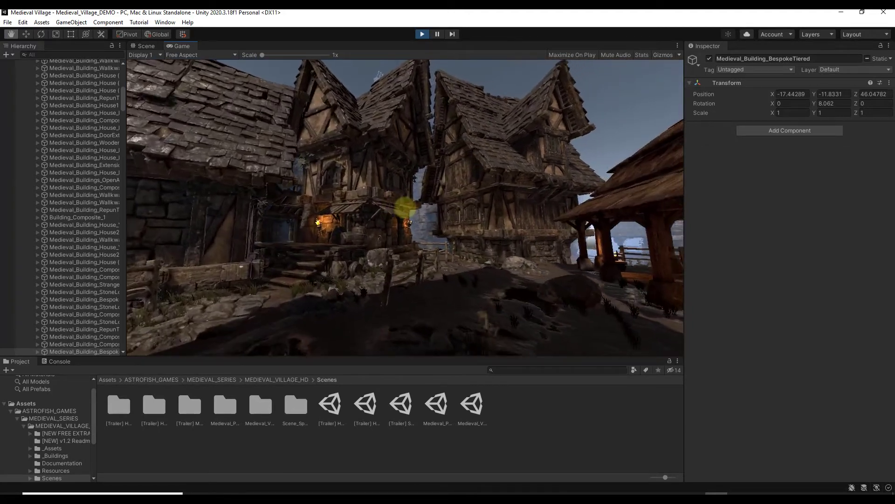
key(w)
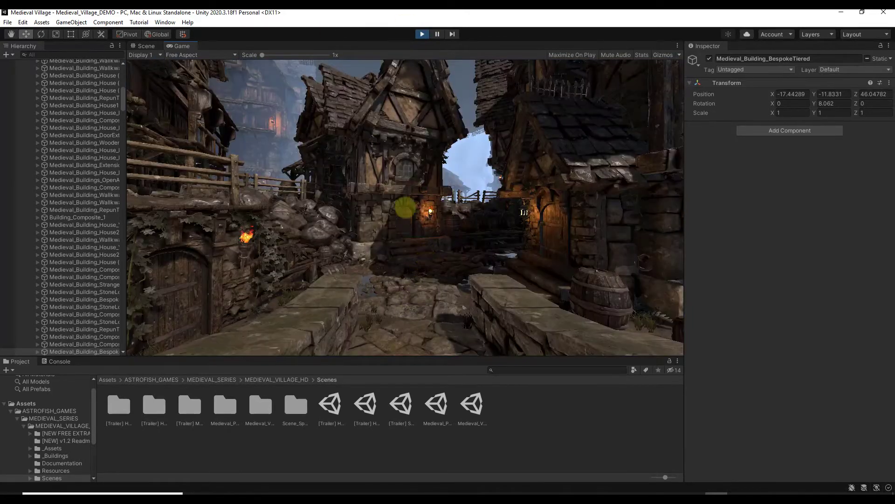
click(421, 34)
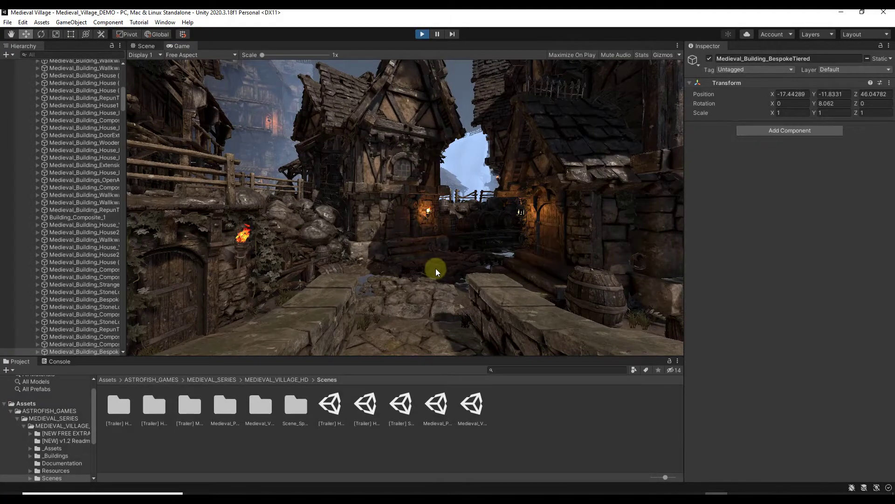
key(ctrl+p)
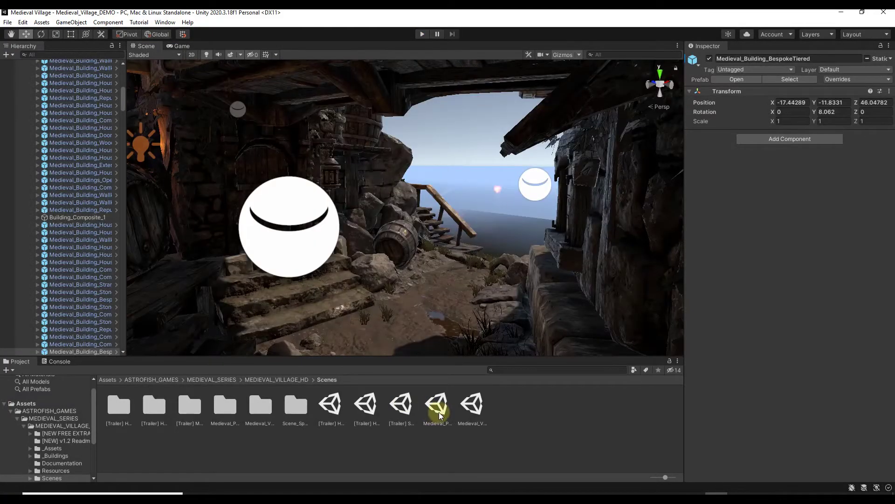
Open the Medieval_Prefabs scene and survey its layout of building prefabs and modular pieces from above
click(439, 413)
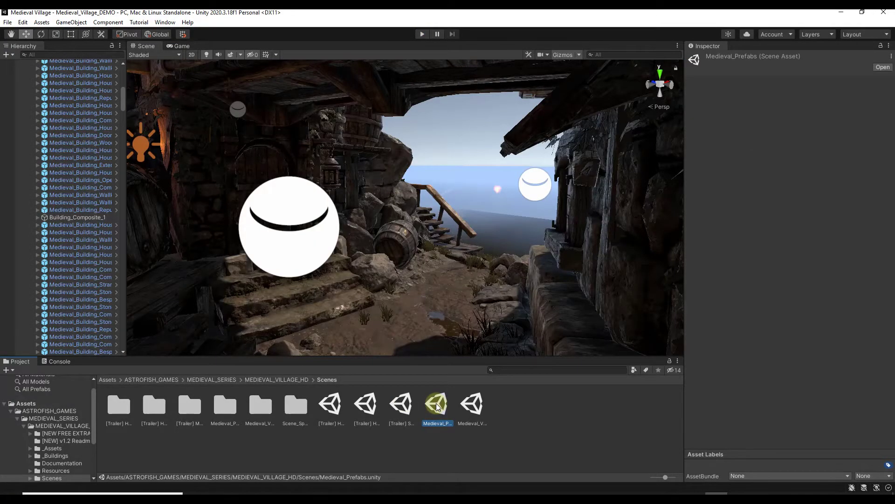
double_click(437, 406)
right_drag(410, 200, 140, 201)
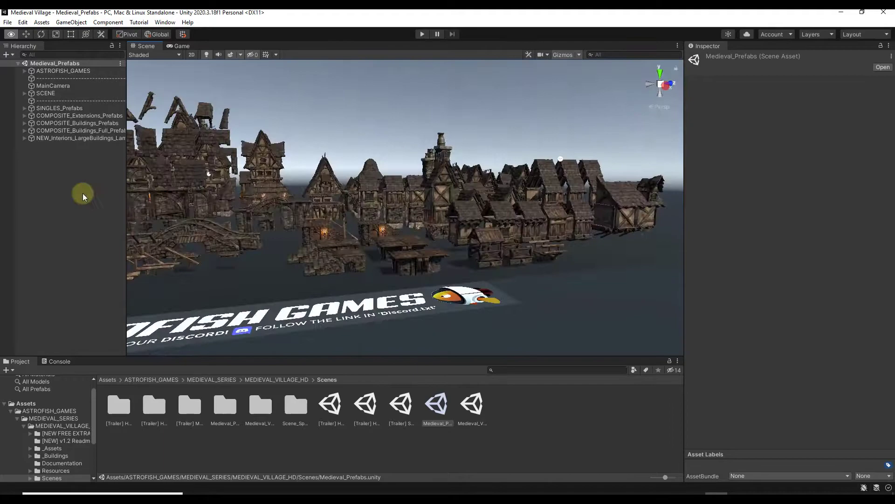
key(a)
right_drag(83, 193, 162, 254)
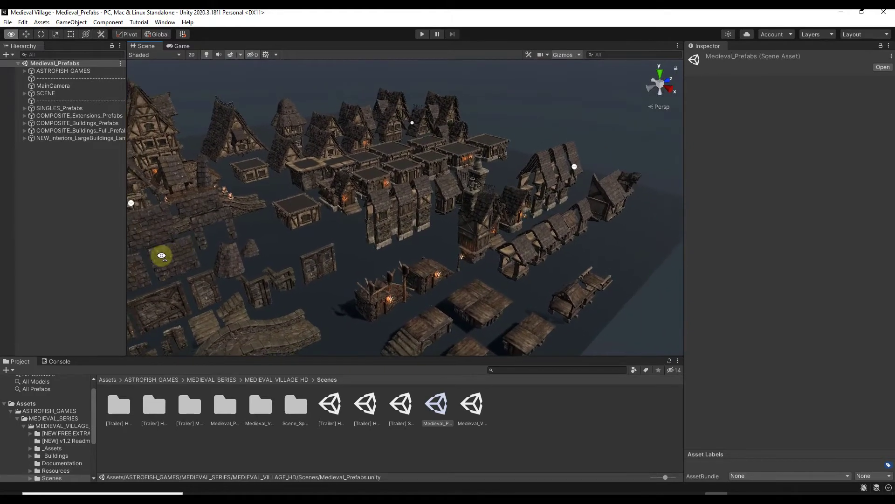
Examine the fences, wooden platforms, foliage and composite houses on display in the prefab scene
right_drag(161, 256, 390, 237)
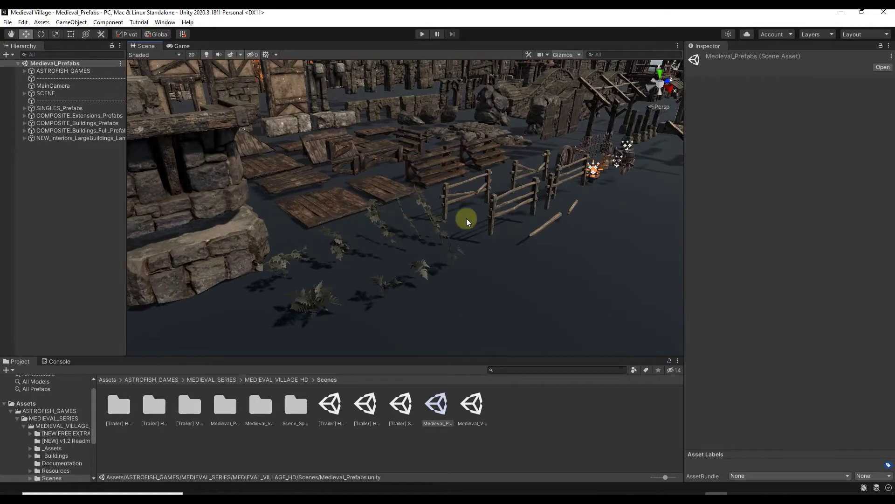
right_drag(466, 220, 272, 178)
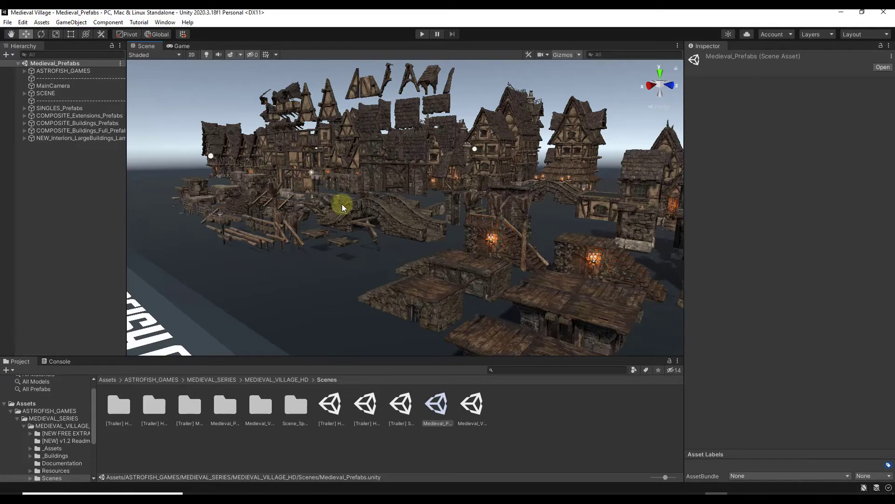
right_drag(343, 204, 406, 212)
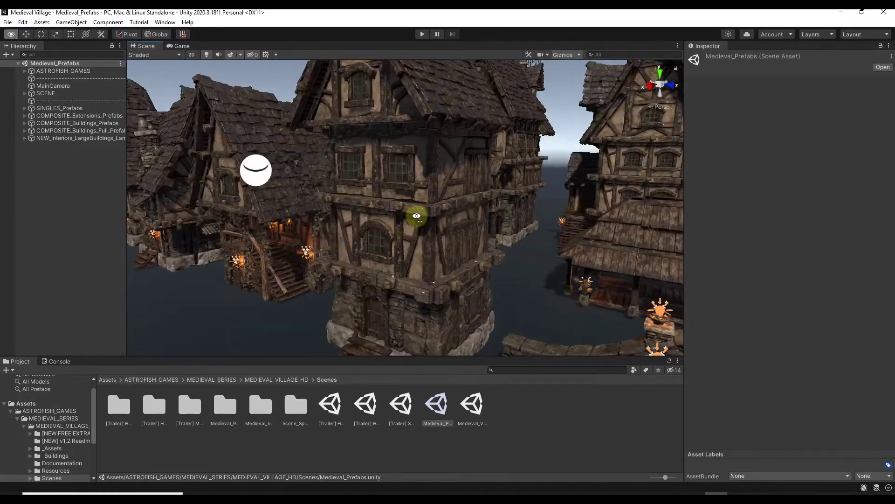
right_drag(416, 216, 418, 214)
key(a)
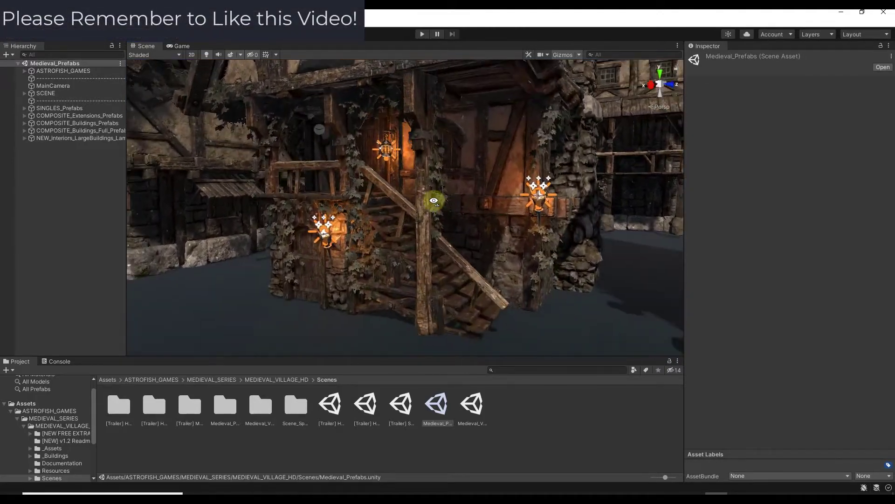
Inspect the full building prefabs, the stone tower bridge sections and the rooftops of the prefab display
right_drag(424, 184, 341, 190)
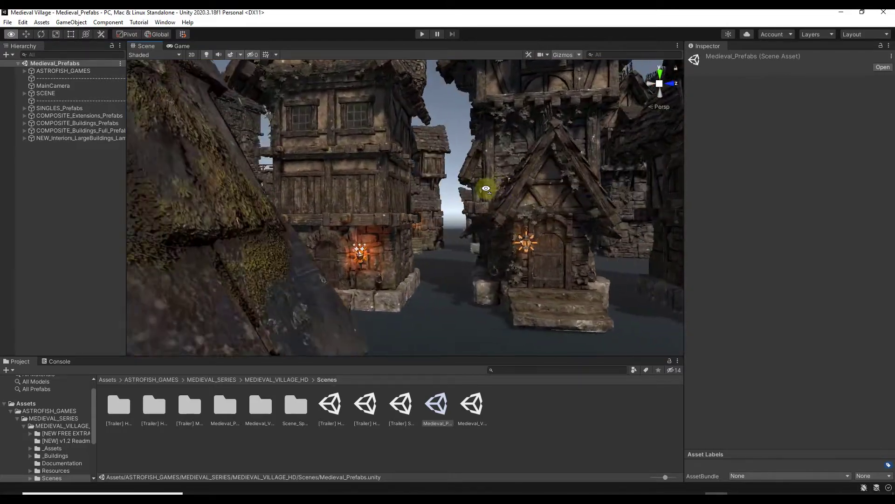
right_drag(487, 183, 406, 184)
click(406, 184)
right_drag(446, 204, 516, 215)
click(466, 199)
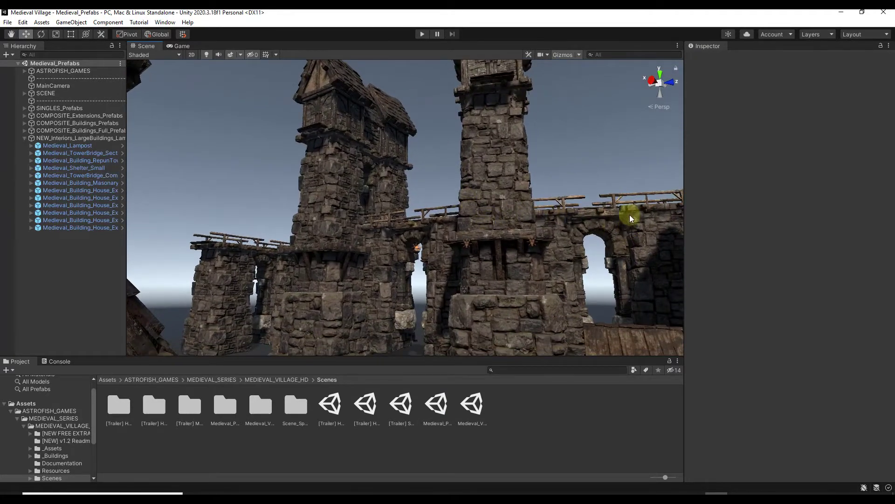
right_drag(440, 208, 256, 108)
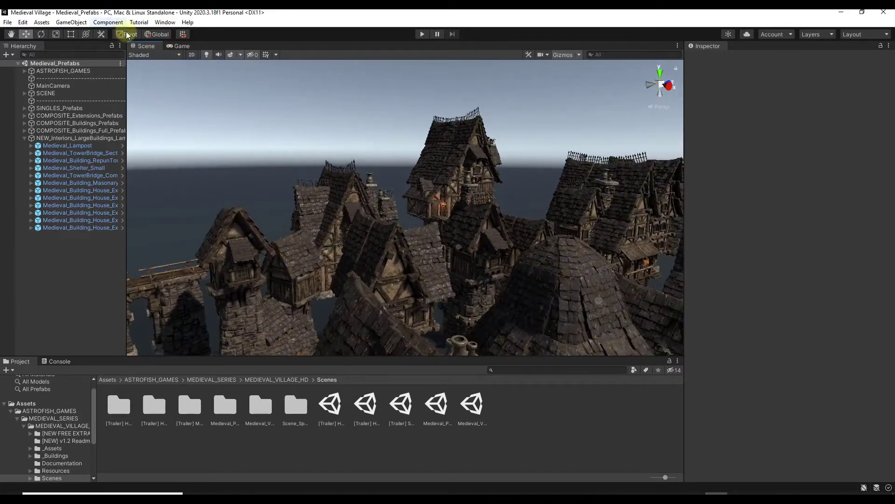
Create a new scene from the Basic (Built-in) template
click(8, 22)
click(28, 31)
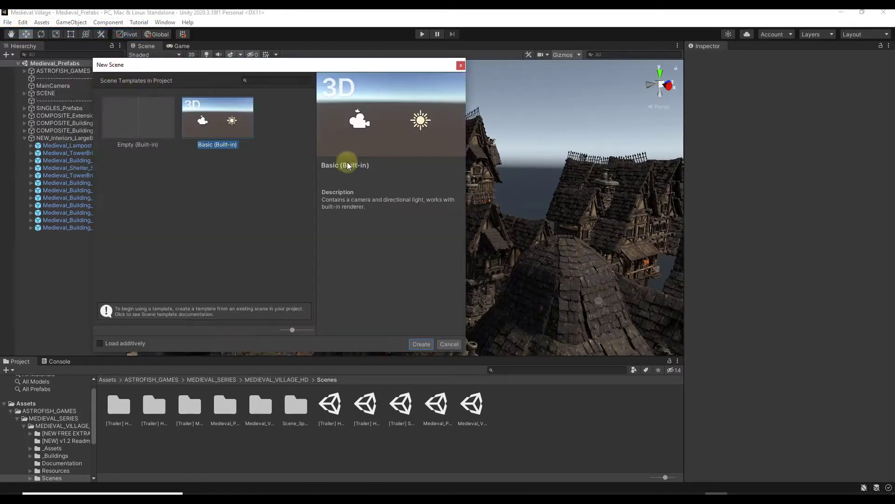
double_click(241, 121)
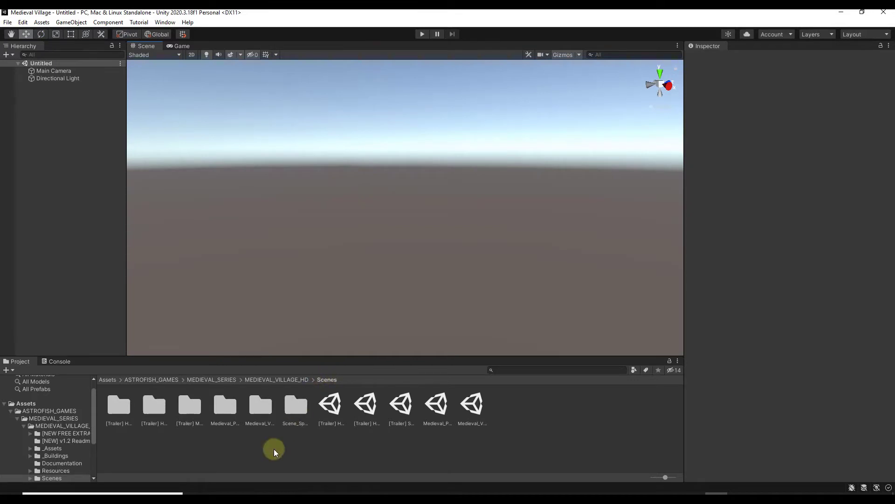
Check the contents of the _Assets folder and open the Building_Exteriors folder within the _Buildings prefabs
scroll(77, 422, down, 2)
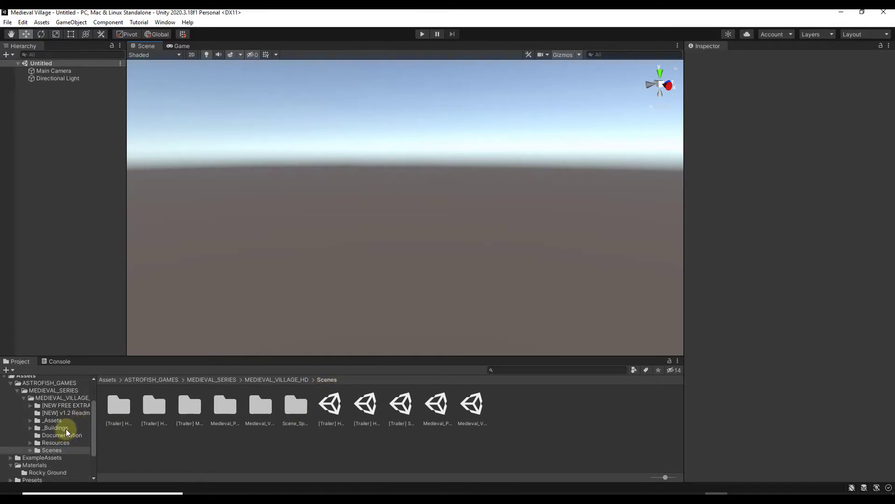
click(60, 421)
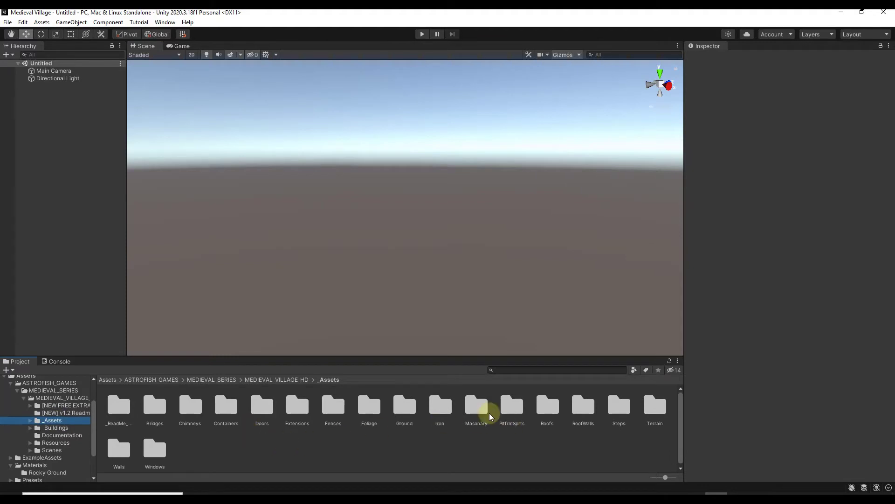
click(54, 427)
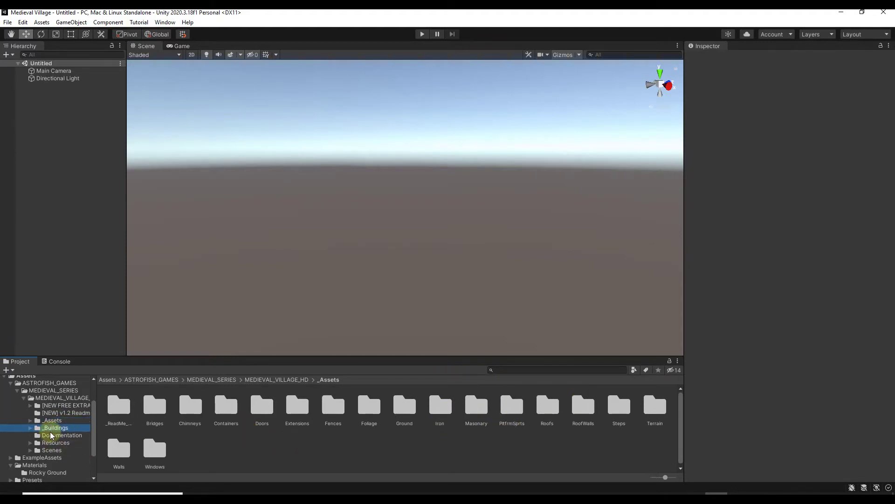
double_click(125, 410)
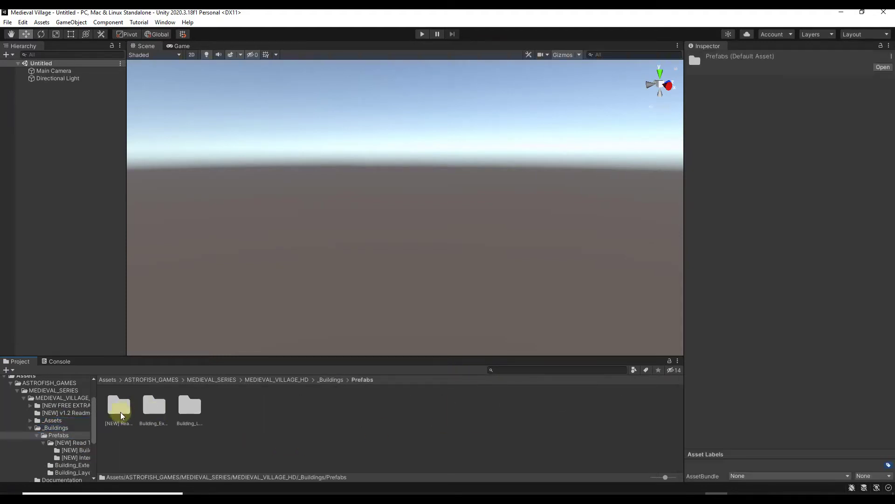
double_click(154, 406)
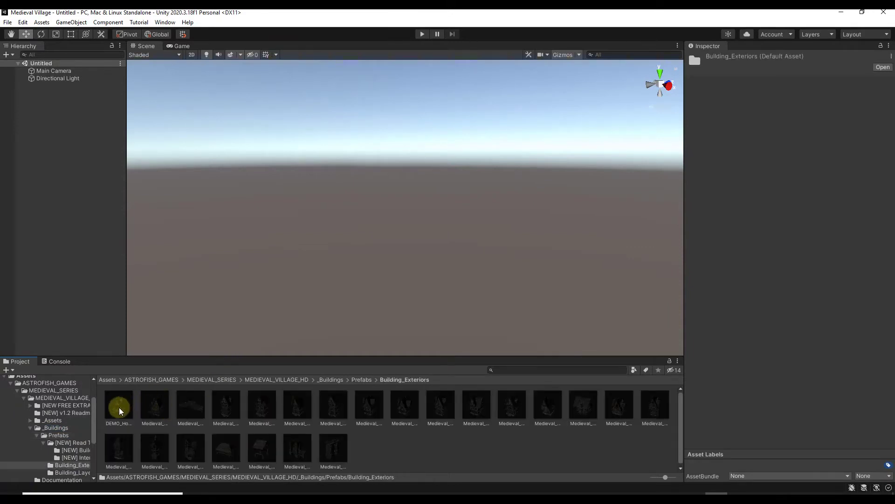
Place the DEMO_House prefab in the empty scene and inspect its facade and open doorway up close
drag(120, 411, 336, 260)
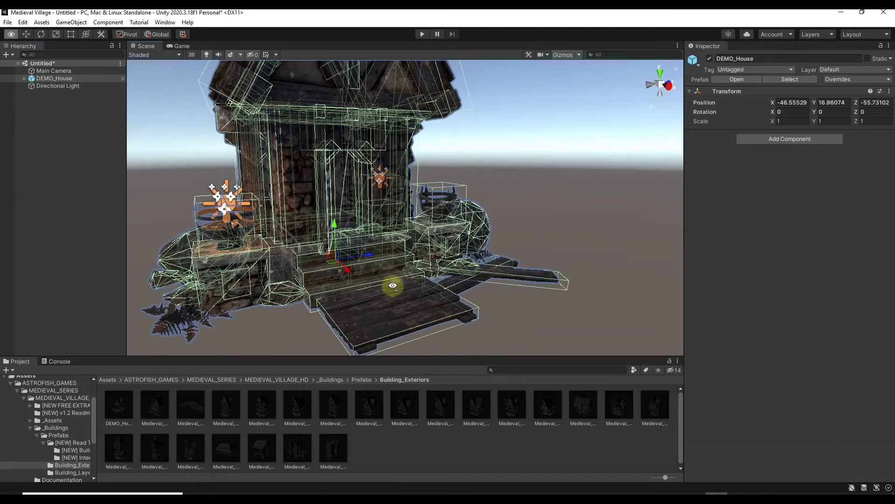
key(s)
right_drag(392, 284, 387, 247)
click(462, 209)
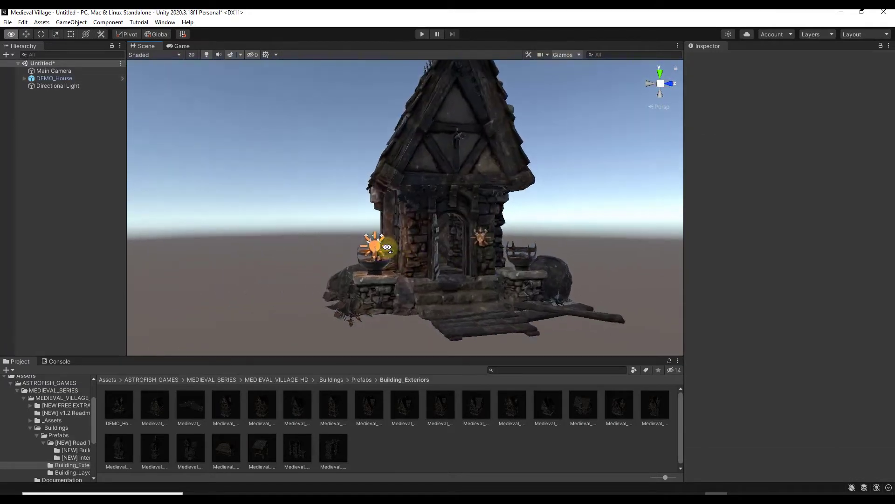
alt+scroll(388, 247, up, 10)
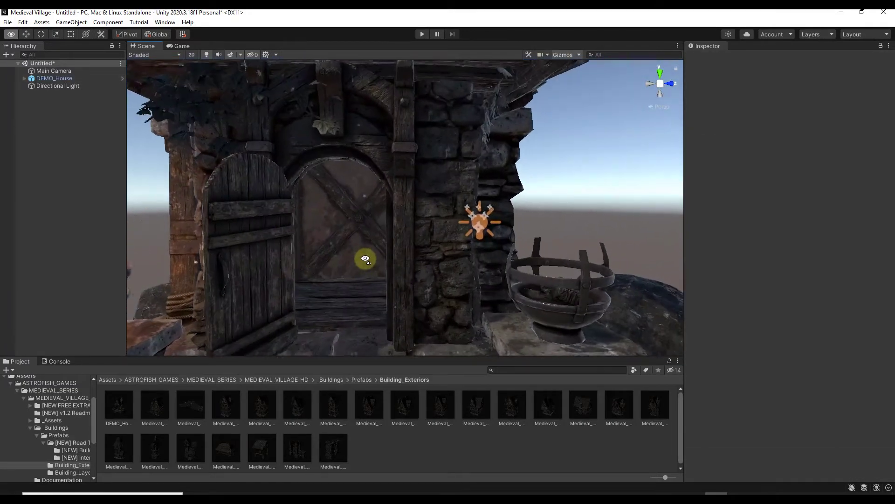
alt+scroll(365, 258, down, 10)
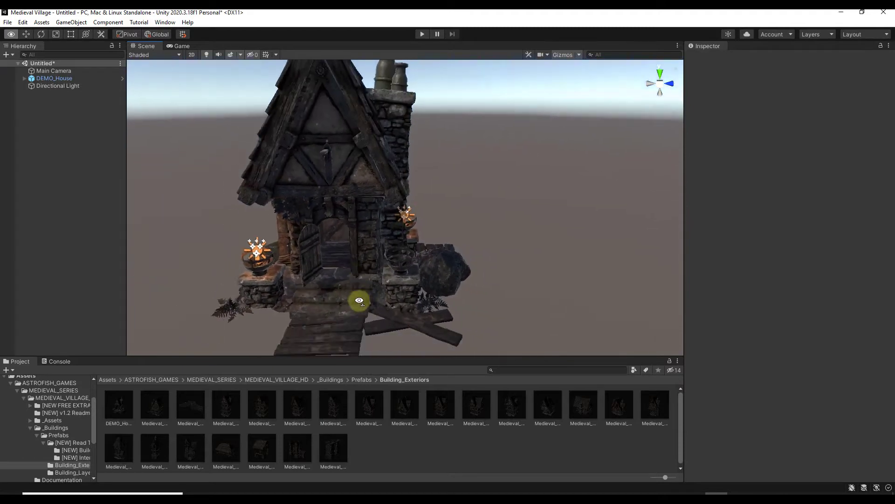
Place the Medieval_Building_Composite_F prefab on the ground beside the demo house
key(s)
mouse_move(359, 300)
right_down()
mouse_move(393, 298)
mouse_move(352, 312)
right_up()
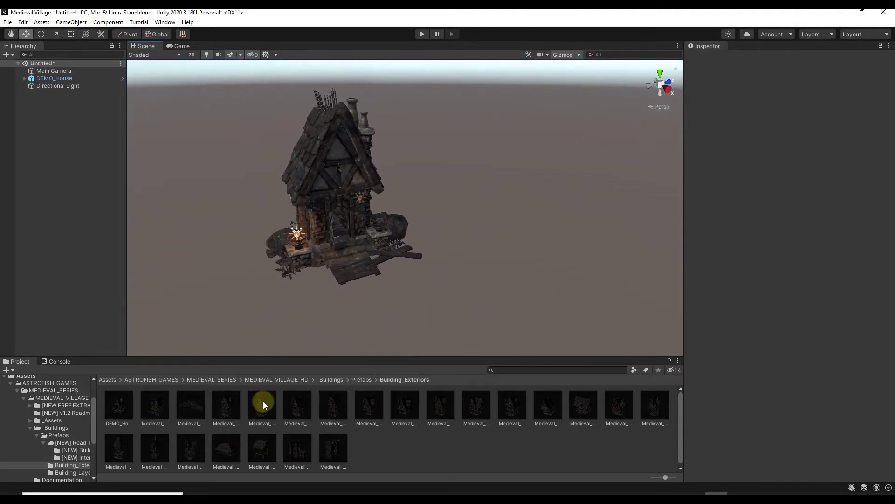
drag(263, 405, 364, 273)
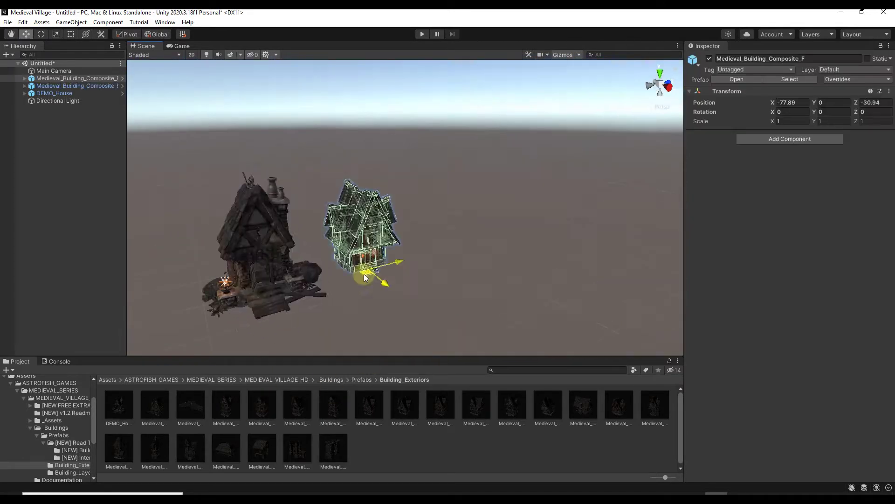
Place more composite building prefabs and the medieval tower bridge prefab beside the houses, and view the towers up close
drag(364, 273, 366, 273)
drag(329, 451, 524, 192)
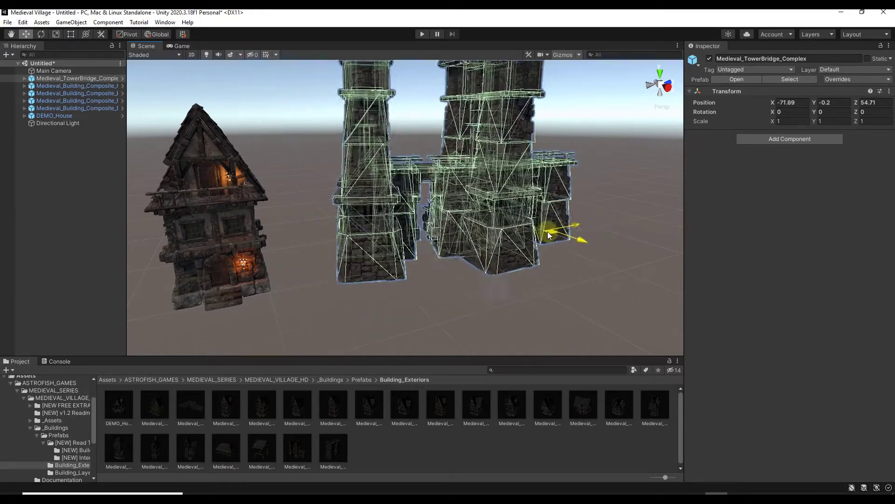
click(584, 169)
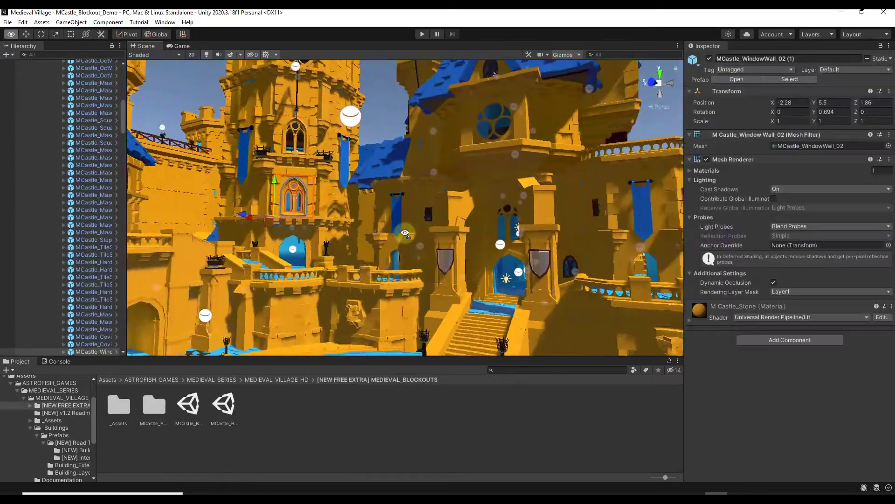
right_drag(405, 232, 402, 256)
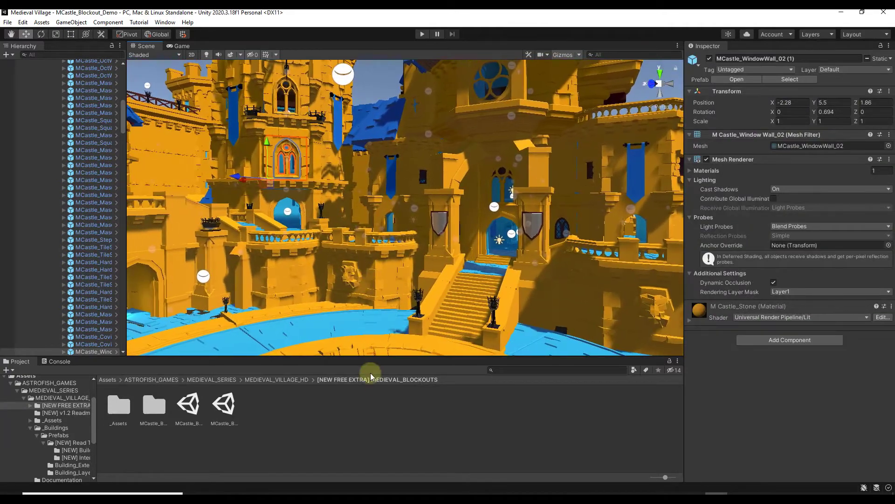
Examine the castle courtyard in the MCastle_Blockout_Demo scene and check which prefab forms the central main building
alt+drag(513, 284, 418, 281)
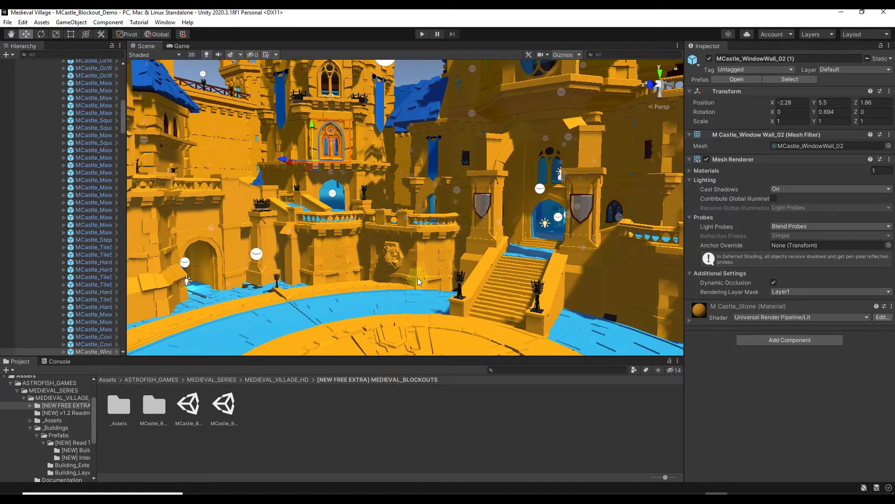
click(422, 256)
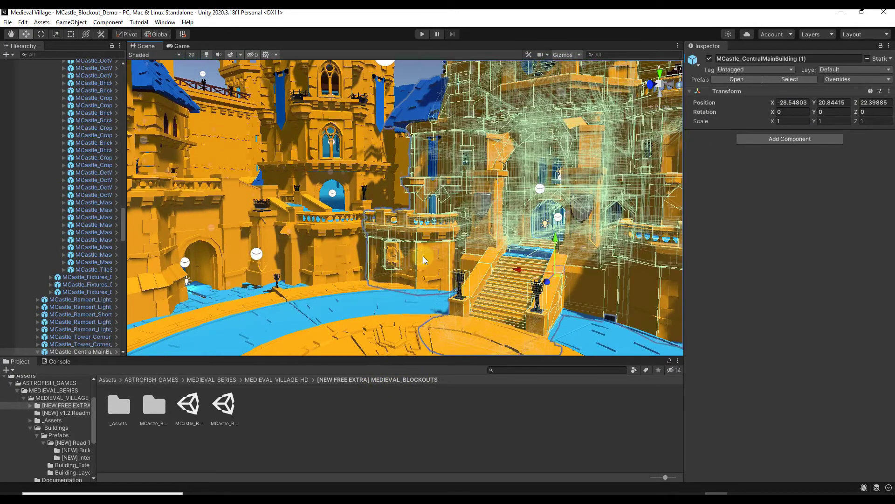
click(423, 256)
click(416, 66)
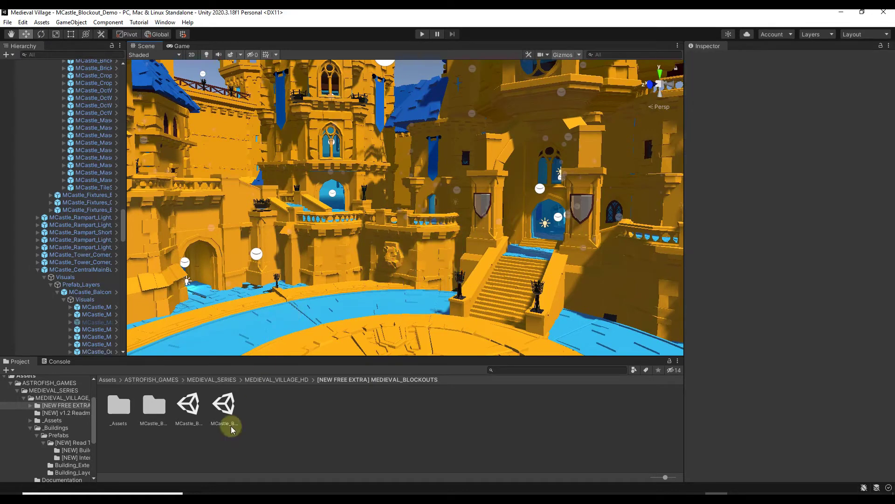
Open the MCastle_Blockout_Prefabs scene, put the Asset Store page away and survey the castle prefabs on display
click(222, 414)
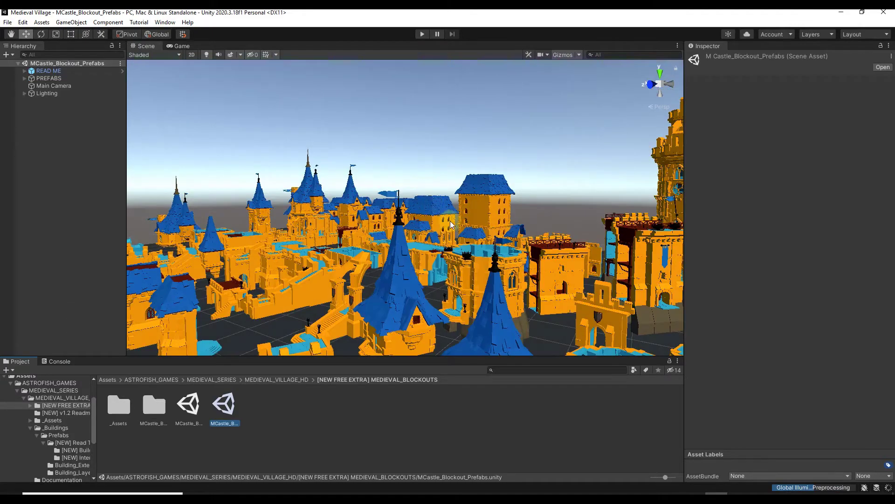
right_drag(450, 251, 513, 299)
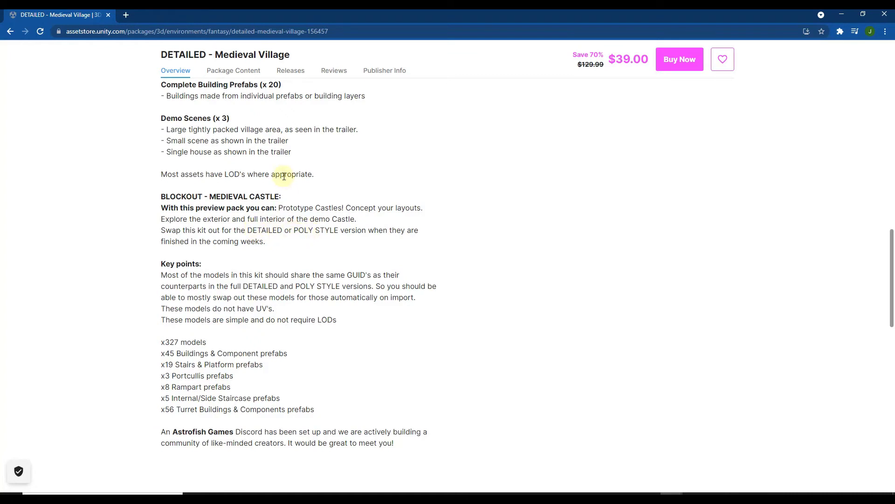
click(841, 14)
right_drag(488, 219, 458, 172)
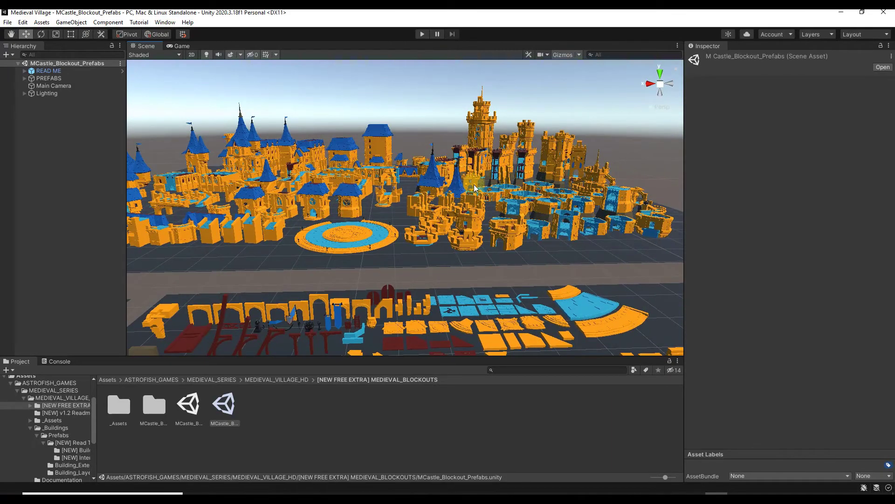